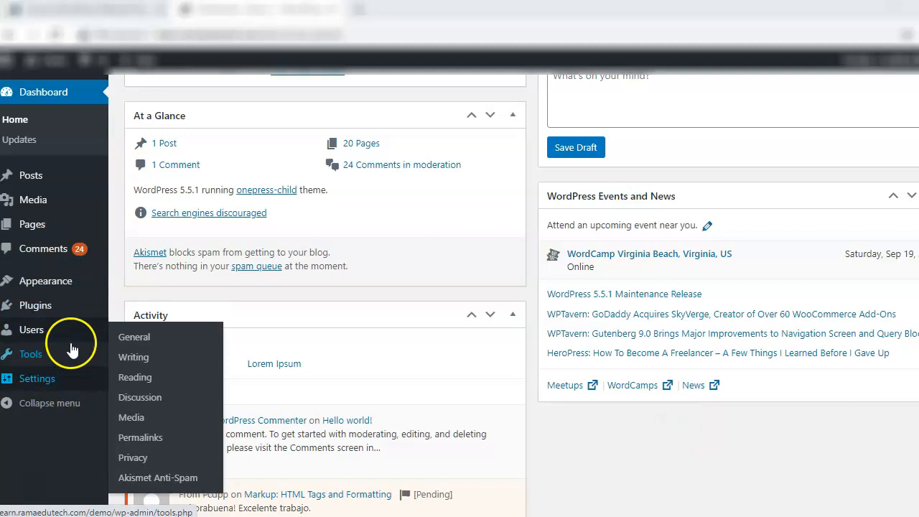
Open the list of installed plugins, review the bulk actions available with all plugins selected, and clear the selection.
{"action": "mouse_move", "coordinate": [72, 307]}
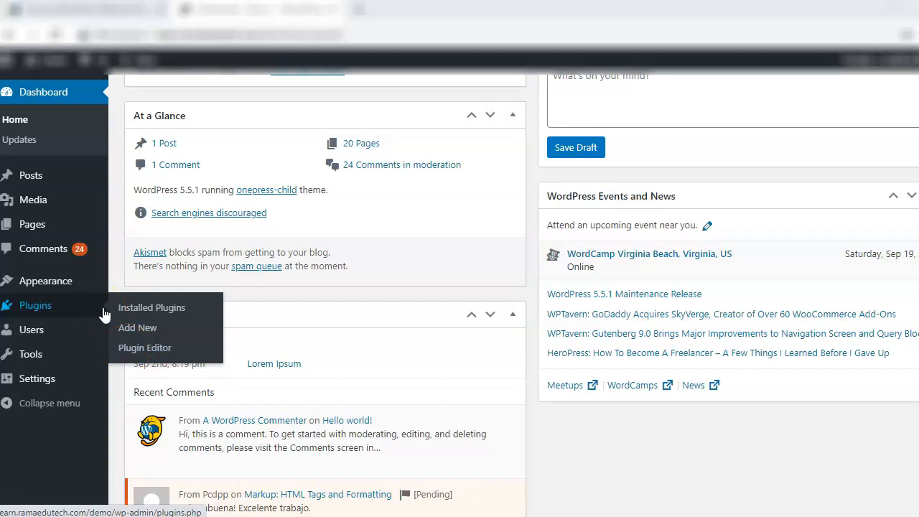
{"action": "left_click", "coordinate": [136, 314]}
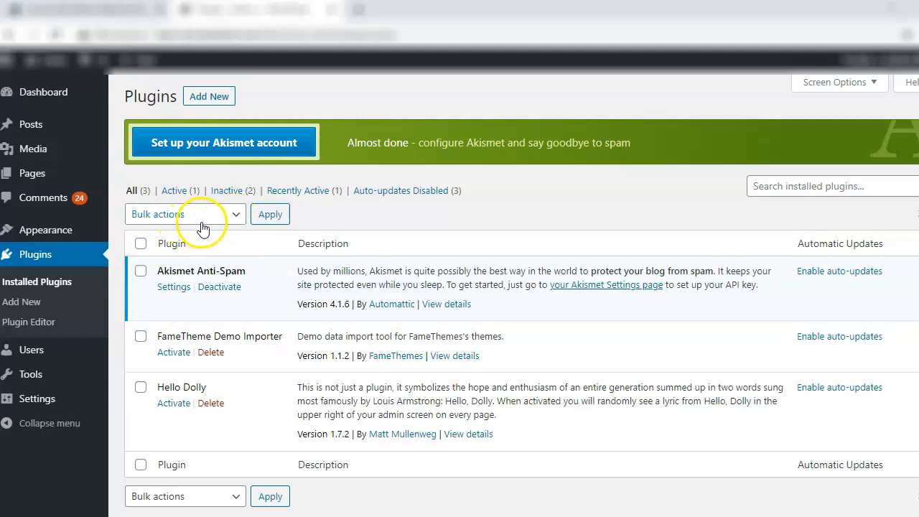
{"action": "left_click", "coordinate": [142, 248]}
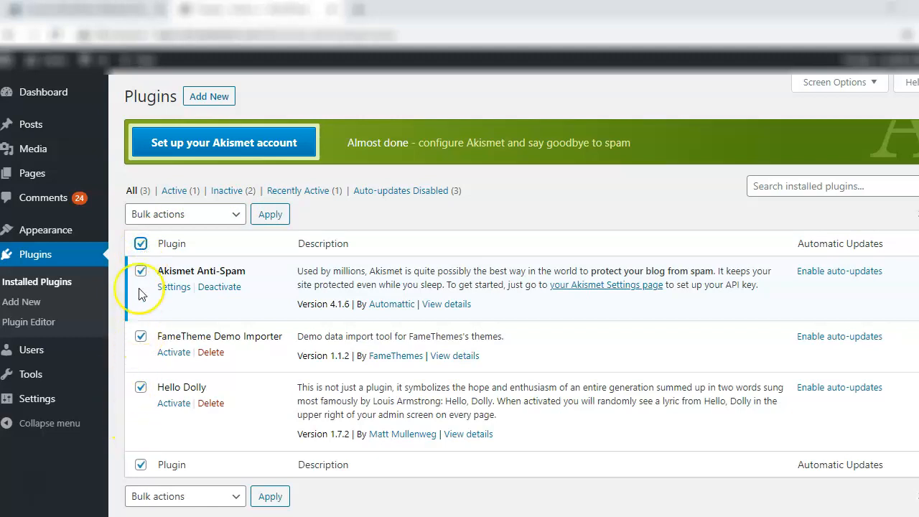
{"action": "left_click", "coordinate": [223, 217]}
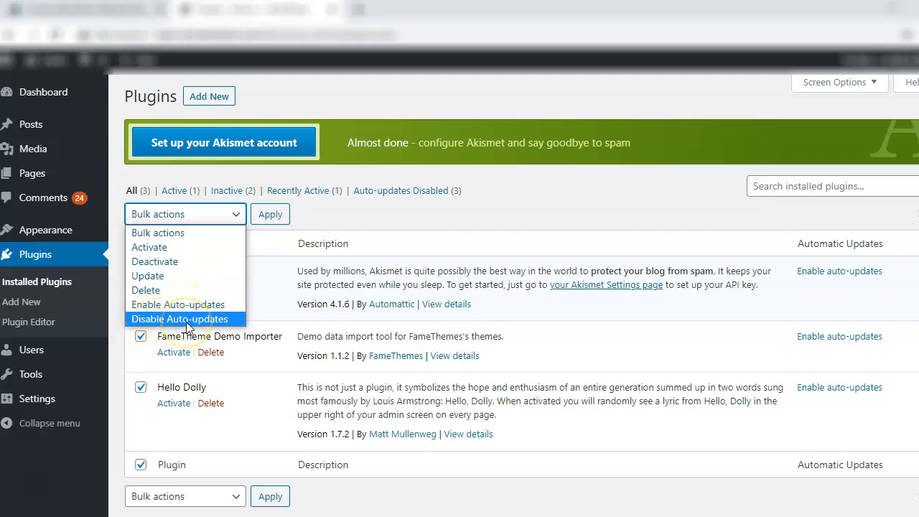
{"action": "left_click", "coordinate": [219, 233]}
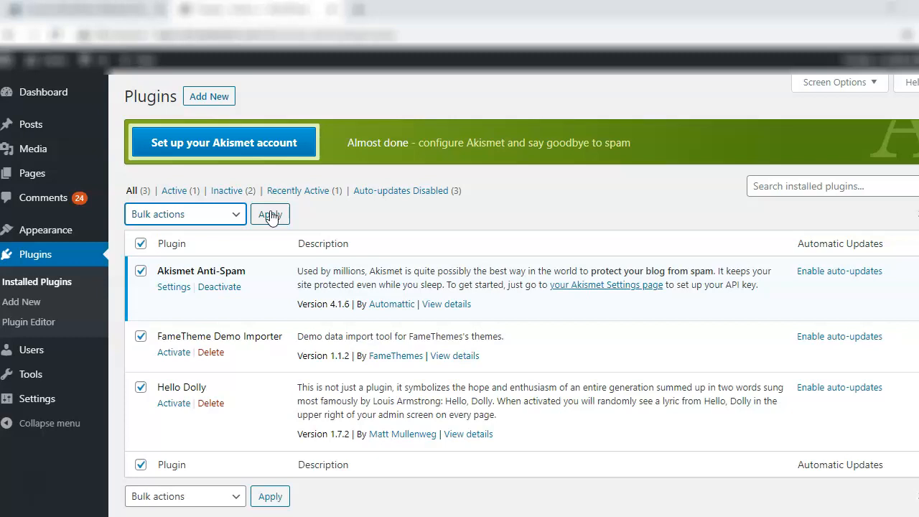
{"action": "left_click", "coordinate": [141, 245]}
{"action": "left_click", "coordinate": [140, 271]}
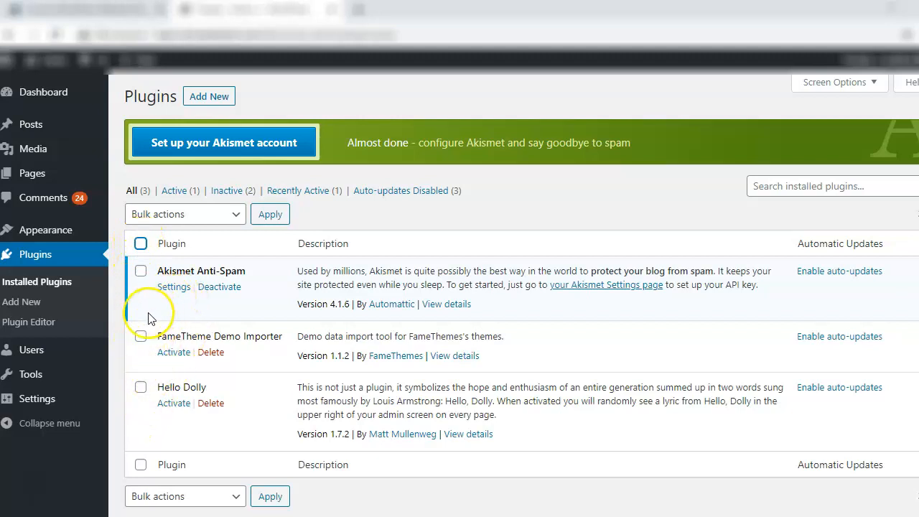
Activate the FameTheme Demo Importer and Hello Dolly plugins together with a bulk action.
{"action": "left_click", "coordinate": [141, 391]}
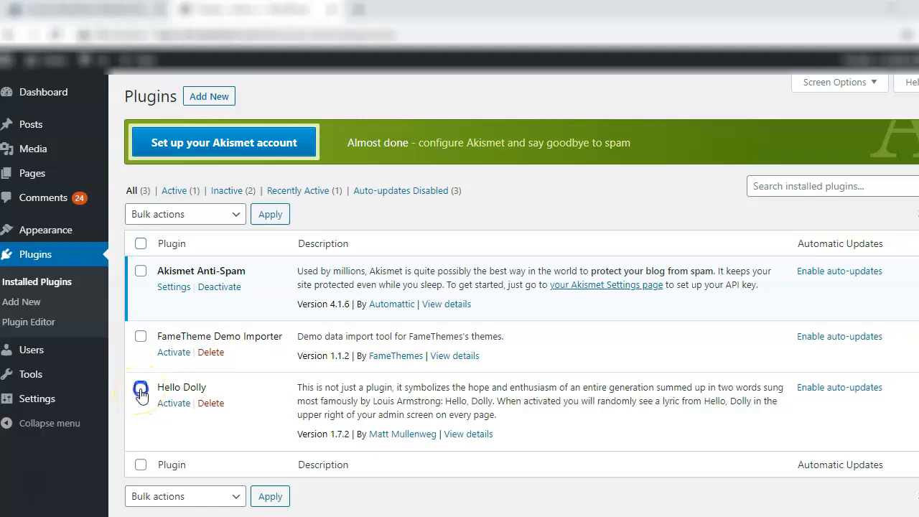
{"action": "left_click", "coordinate": [140, 337]}
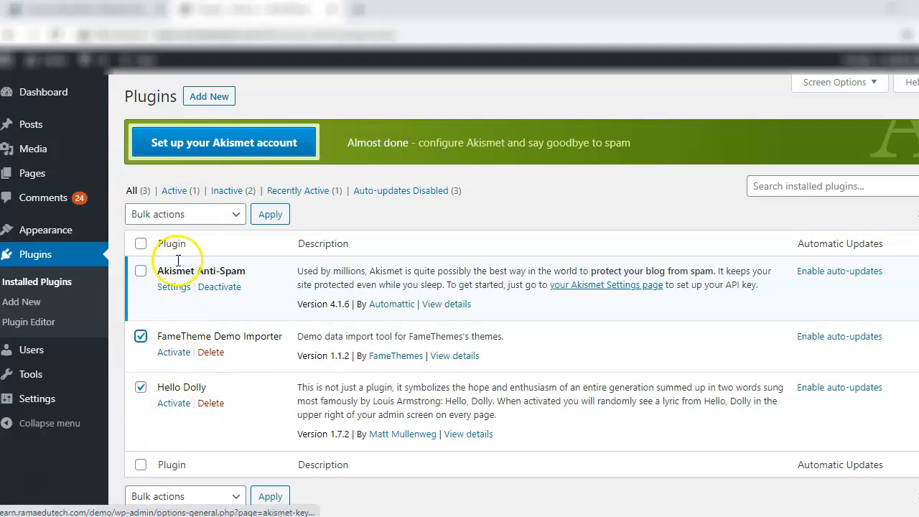
{"action": "left_click", "coordinate": [183, 215]}
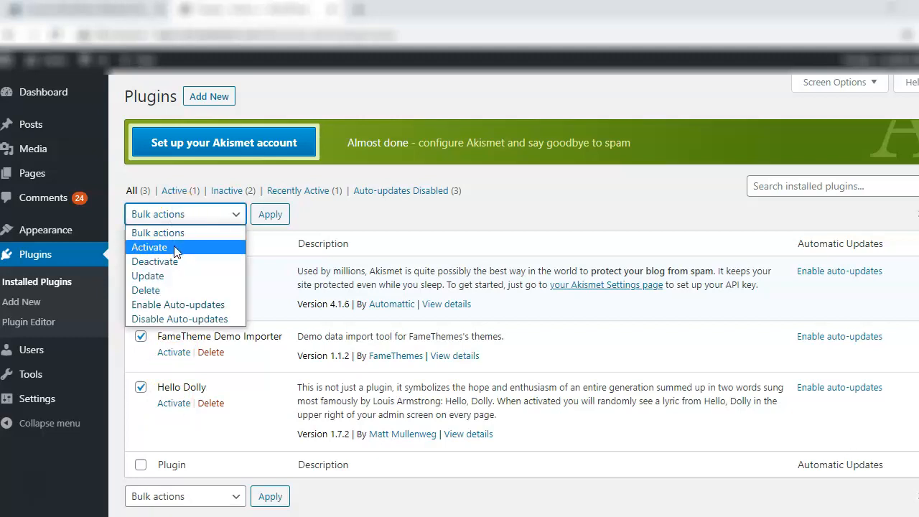
{"action": "left_click", "coordinate": [174, 247]}
{"action": "left_click", "coordinate": [273, 214]}
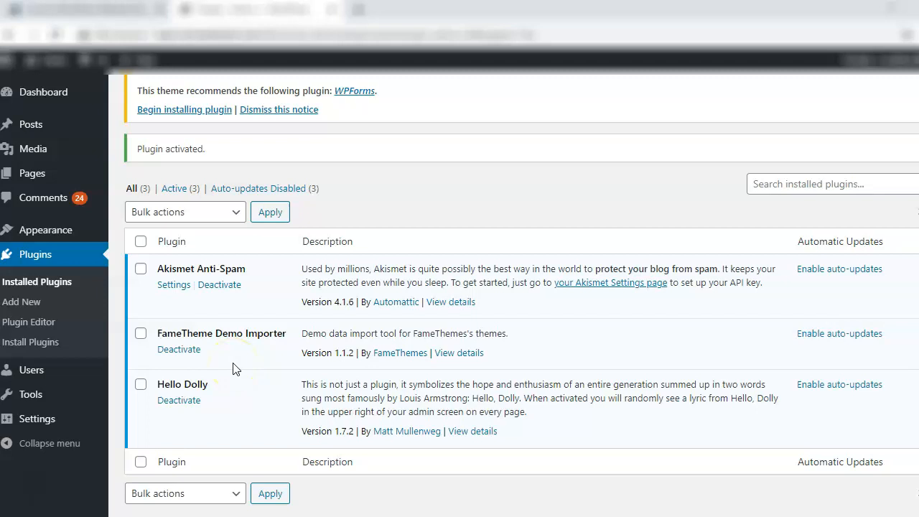
Deactivate the FameTheme Demo Importer and Hello Dolly plugins together with a bulk action.
{"action": "left_click", "coordinate": [141, 334]}
{"action": "left_click", "coordinate": [141, 387]}
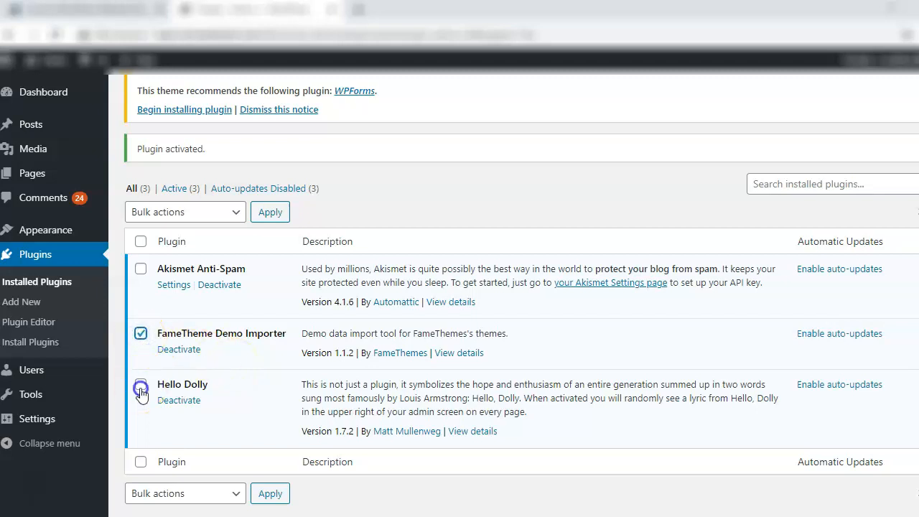
{"action": "left_click", "coordinate": [211, 218]}
{"action": "left_click", "coordinate": [154, 260]}
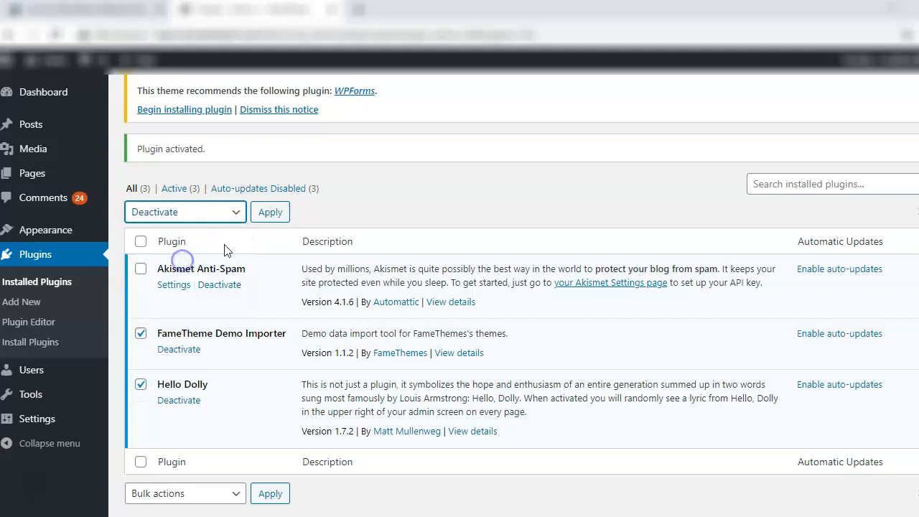
{"action": "left_click", "coordinate": [287, 218]}
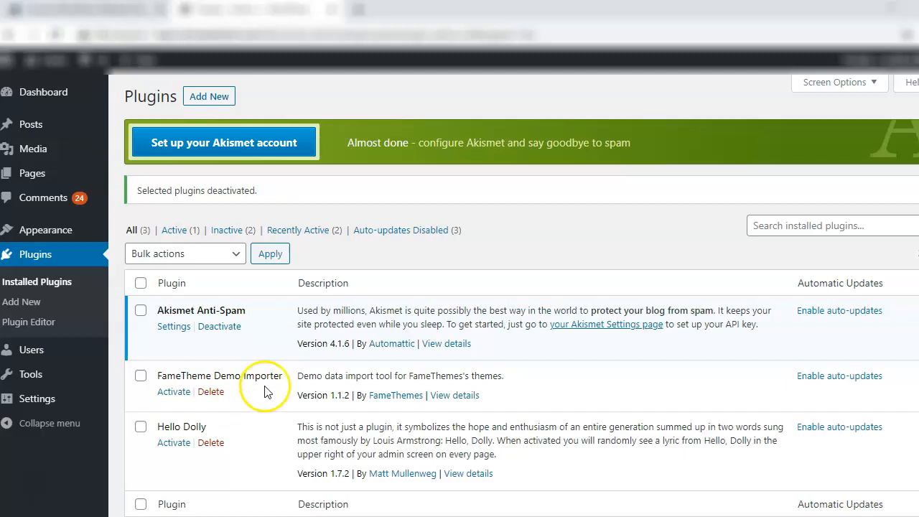
Start adding a new plugin and browse the Popular, Recommended and Favorites categories before returning to Featured.
{"action": "left_click", "coordinate": [218, 100]}
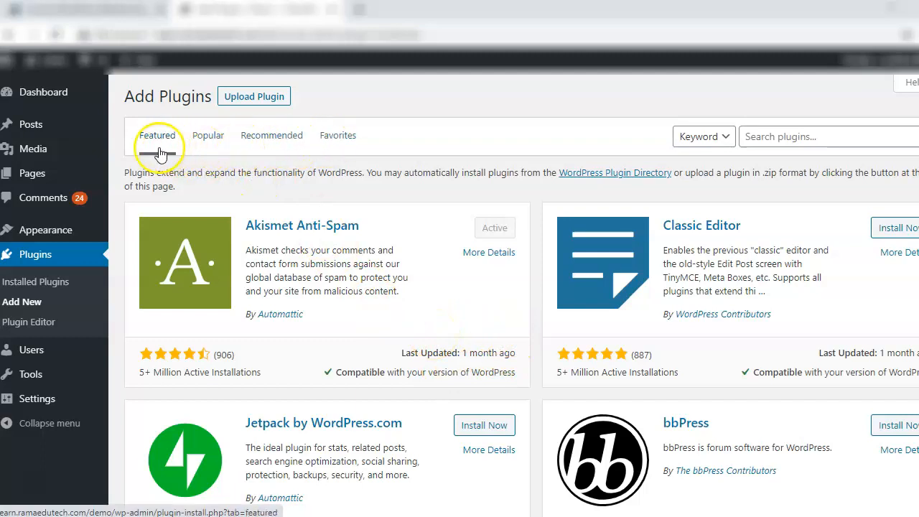
{"action": "left_click", "coordinate": [205, 135]}
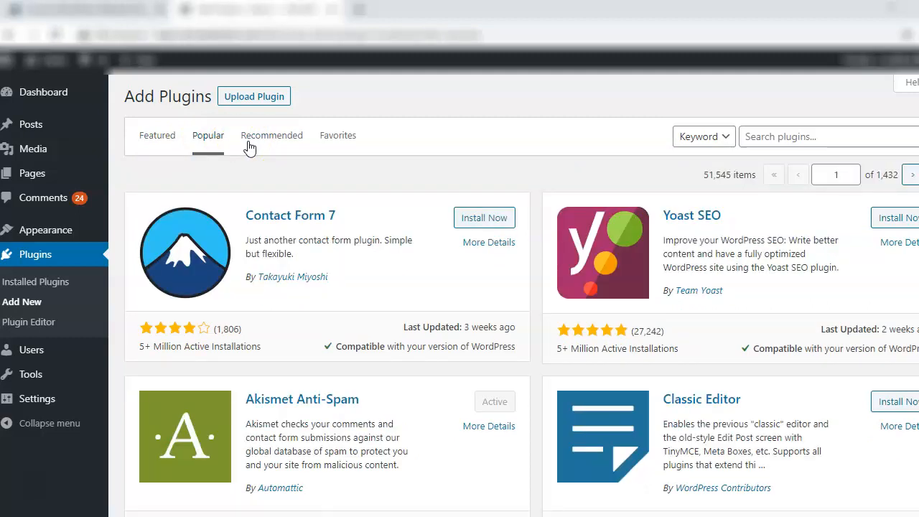
{"action": "left_click", "coordinate": [249, 146]}
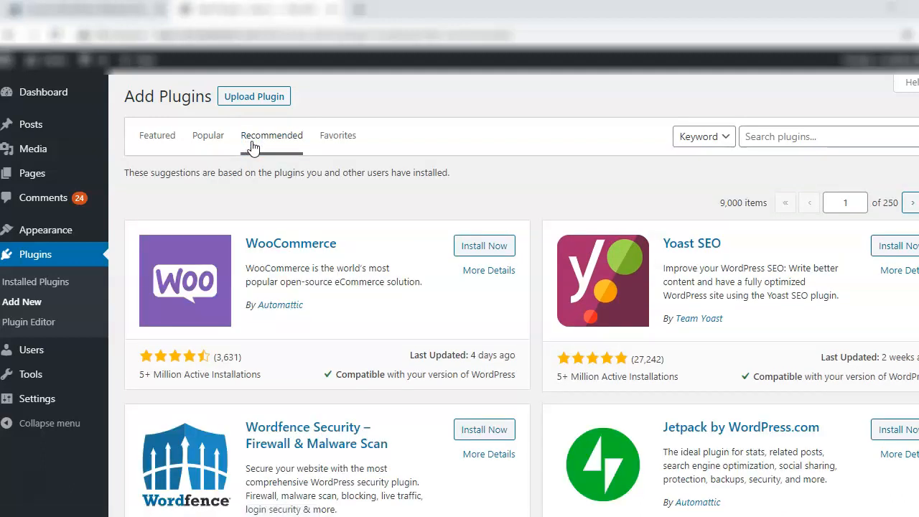
{"action": "left_click", "coordinate": [346, 147]}
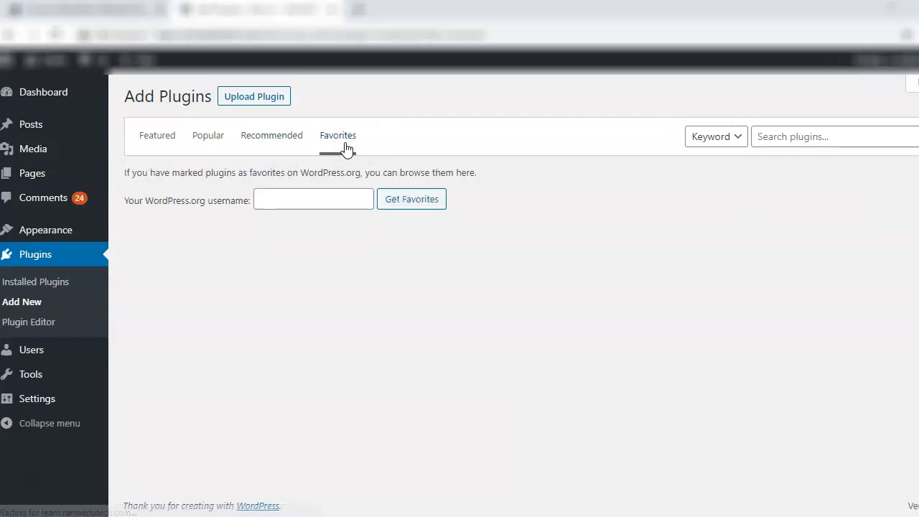
{"action": "left_click", "coordinate": [147, 145]}
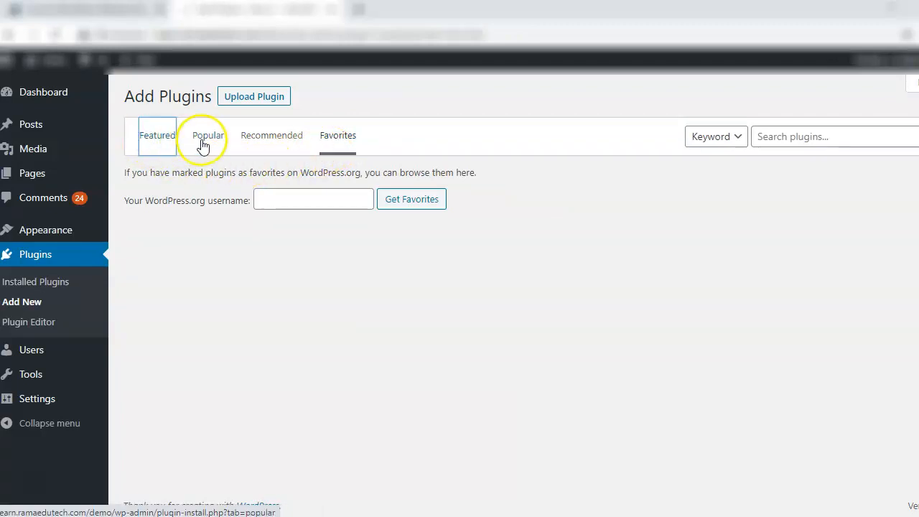
Search the new plugins for "contact form 7", then install and activate Contact Form 7.
{"action": "left_click", "coordinate": [788, 135]}
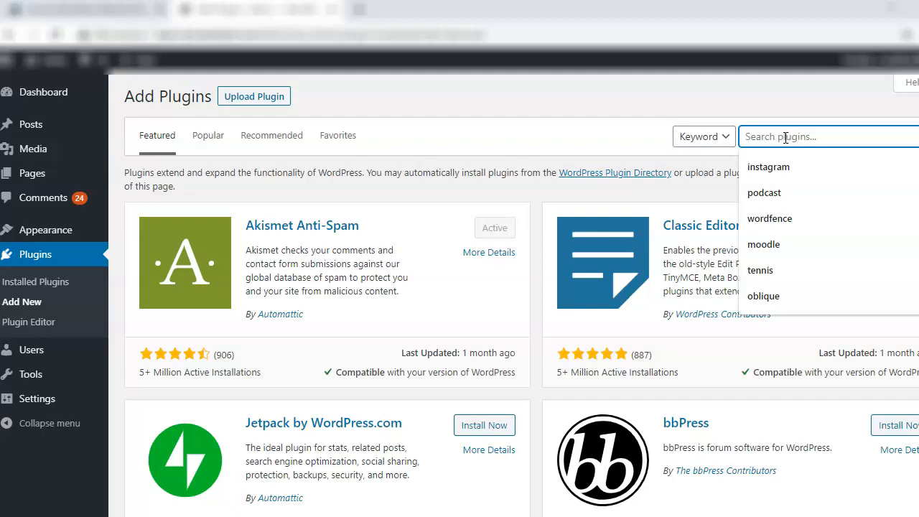
{"action": "type", "text": "con"}
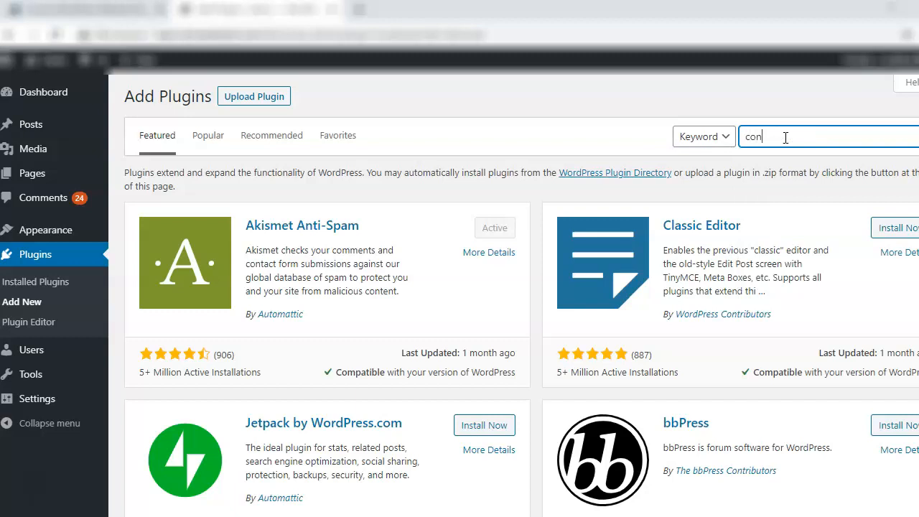
{"action": "type", "text": "ta"}
{"action": "type", "text": "ct form 7"}
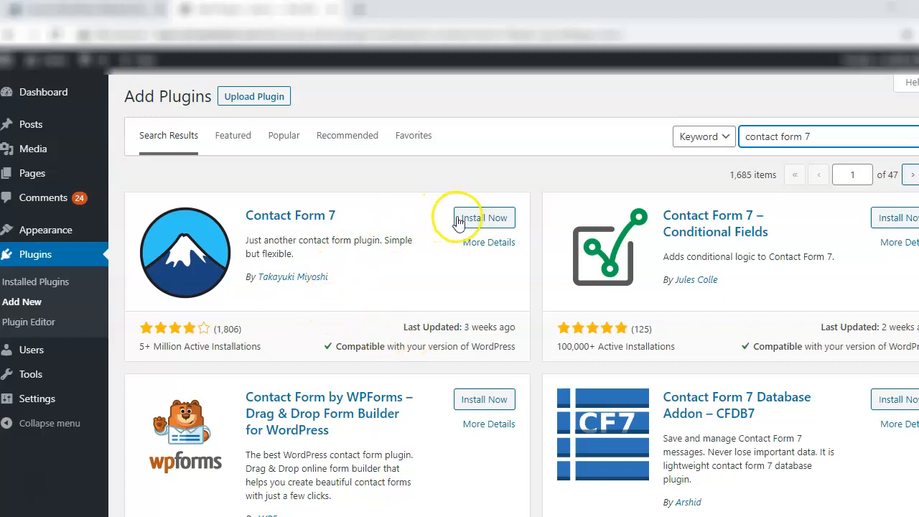
{"action": "left_click", "coordinate": [483, 218]}
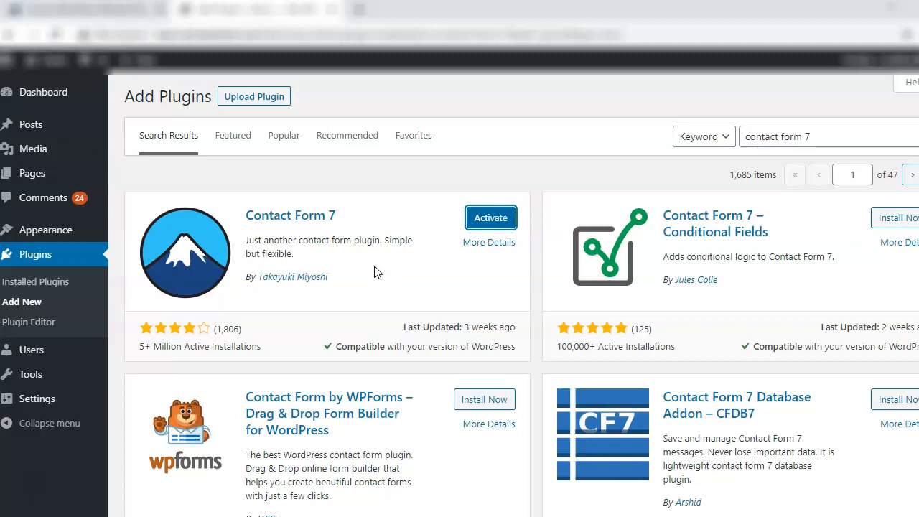
{"action": "left_click", "coordinate": [491, 219]}
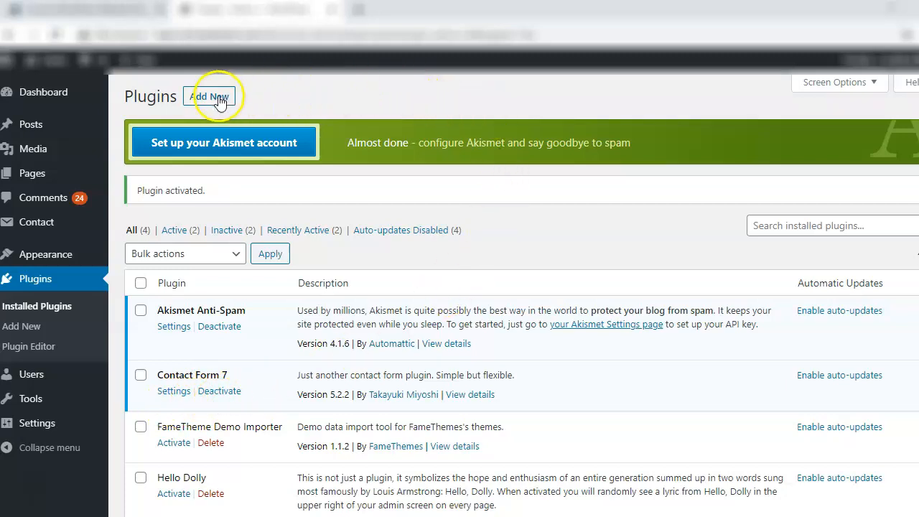
Search the new plugins for "cookie notice" and install Cookie Notice for GDPR & CCPA.
{"action": "left_click", "coordinate": [218, 100]}
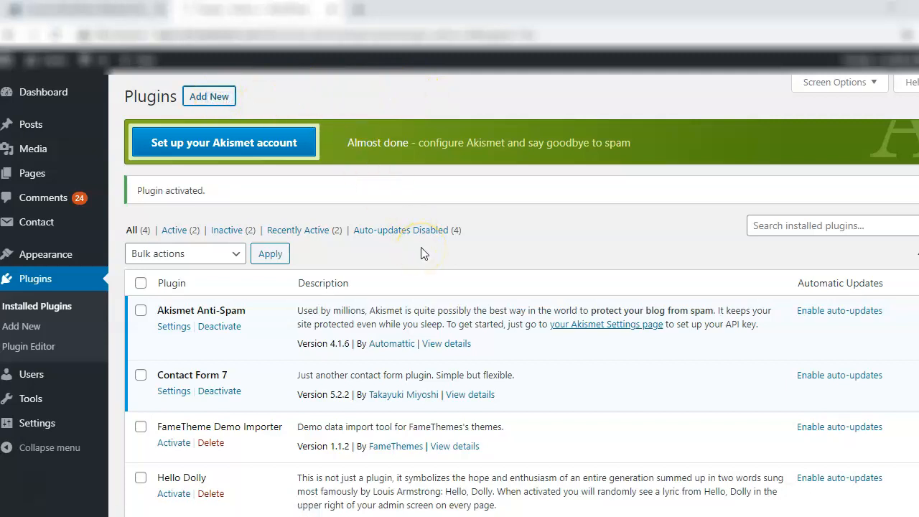
{"action": "left_click", "coordinate": [793, 137]}
{"action": "type", "text": "co"}
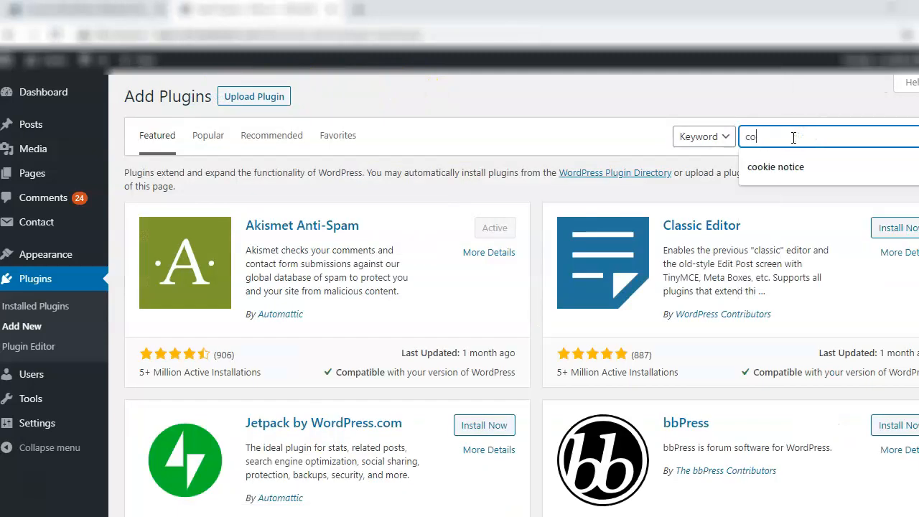
{"action": "type", "text": "oki"}
{"action": "left_click", "coordinate": [802, 167]}
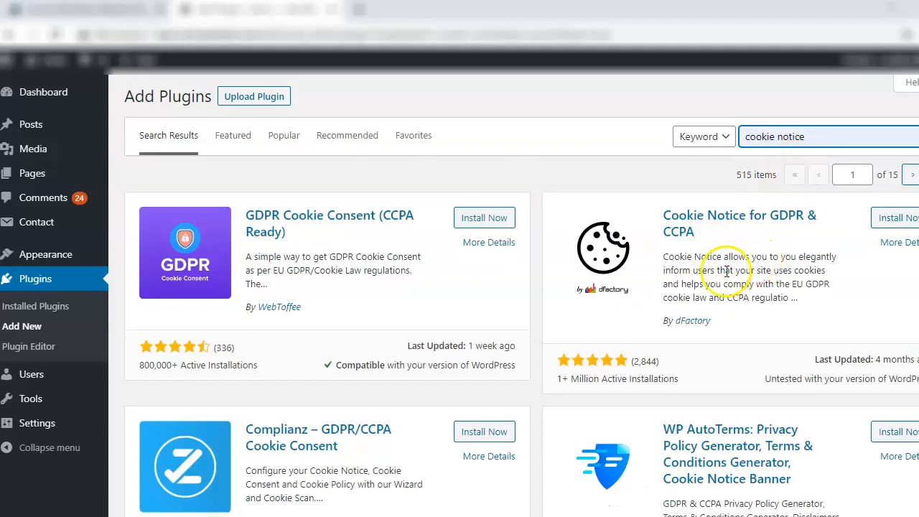
{"action": "left_click", "coordinate": [909, 218]}
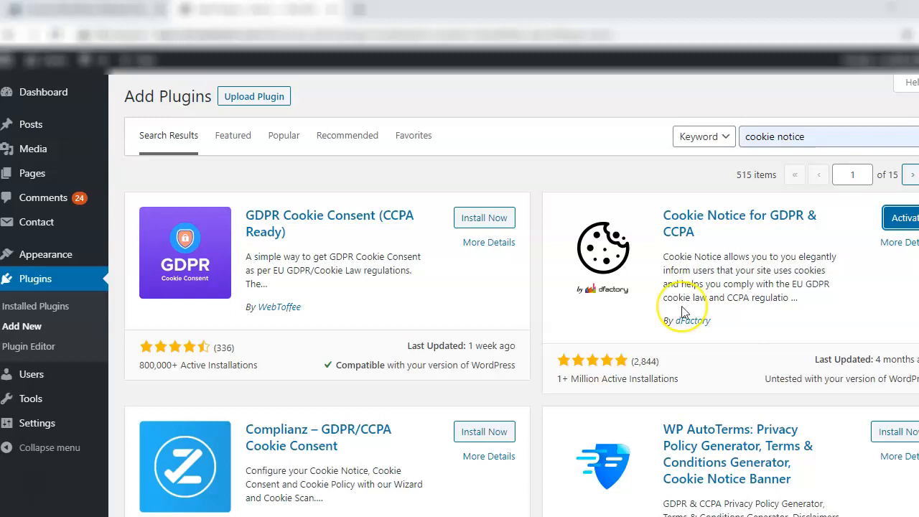
Search the plugins for "edwiser bridge" and install Edwiser Bridge – WordPress Moodle LMS Integration.
{"action": "double_click", "coordinate": [833, 136]}
{"action": "left_click_drag", "start_coordinate": [833, 137], "coordinate": [744, 157]}
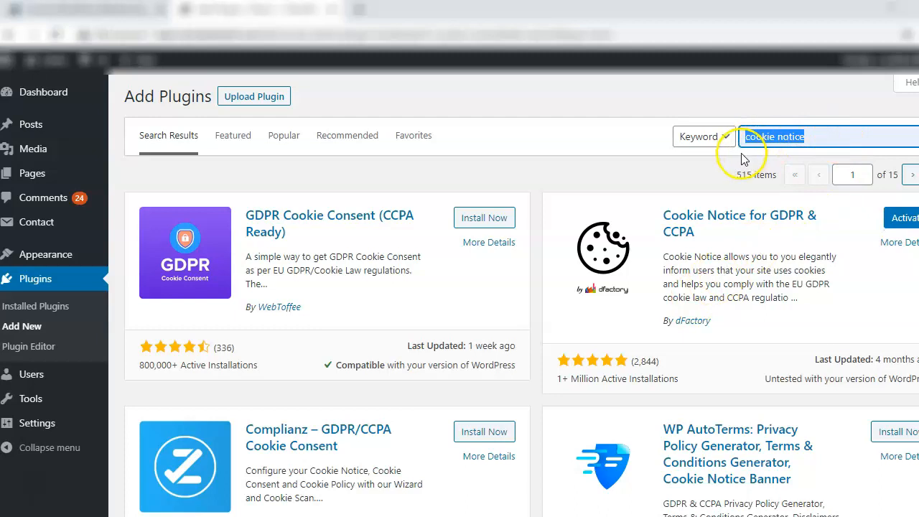
{"action": "type", "text": "edwiser bridge"}
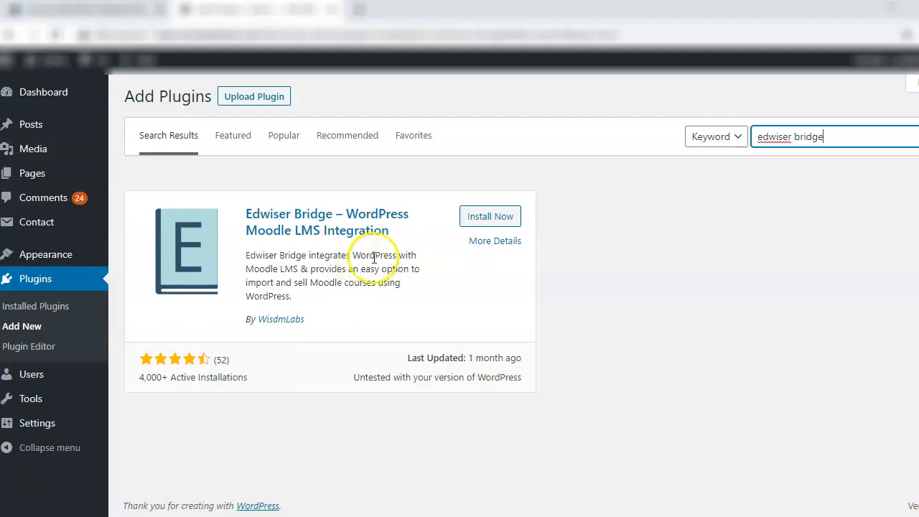
{"action": "left_click", "coordinate": [468, 218]}
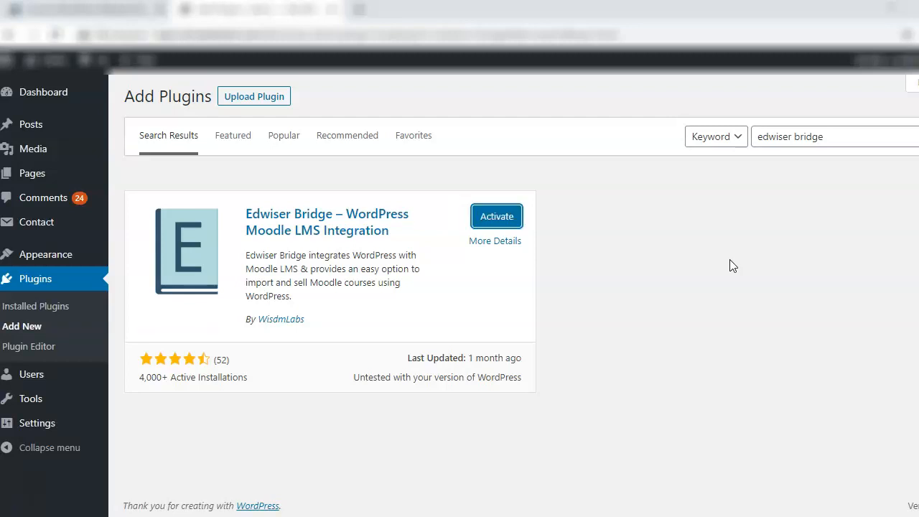
Search the plugins for "google maps" and install WP Google Maps.
{"action": "left_click_drag", "start_coordinate": [845, 137], "coordinate": [760, 138]}
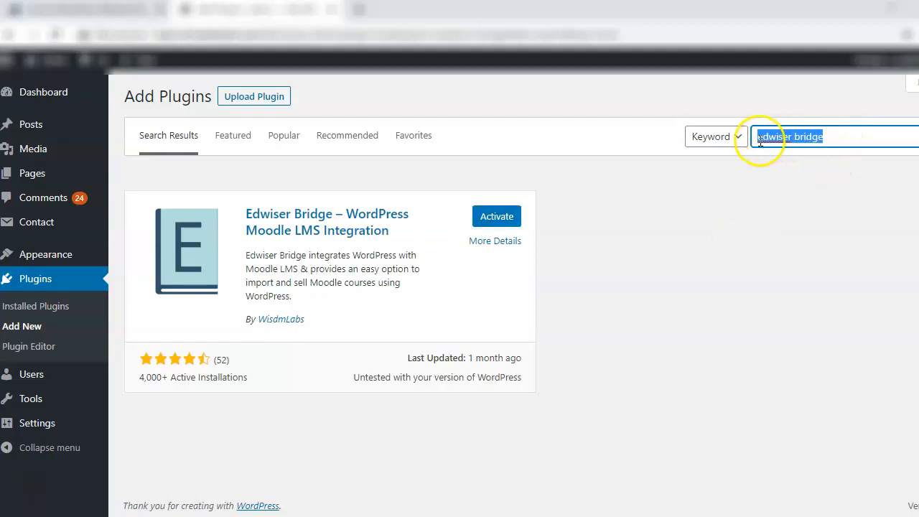
{"action": "type", "text": "goo"}
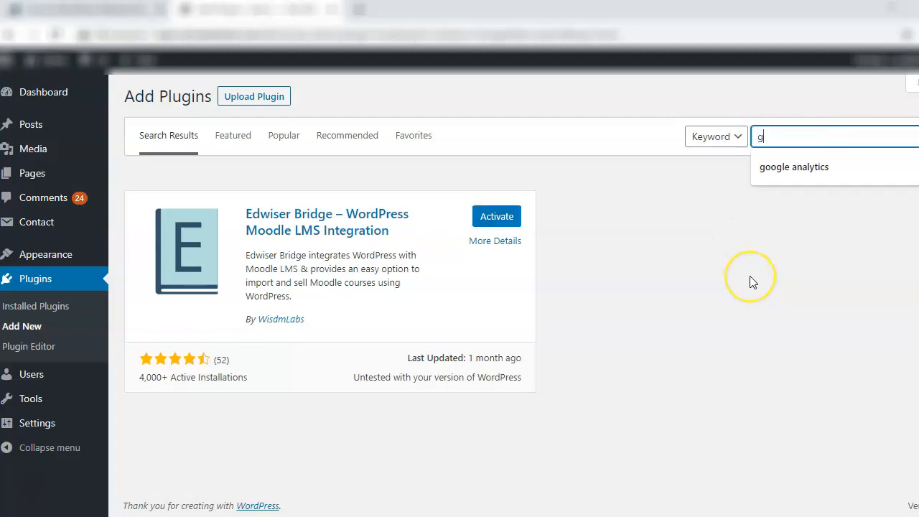
{"action": "type", "text": "gle maps"}
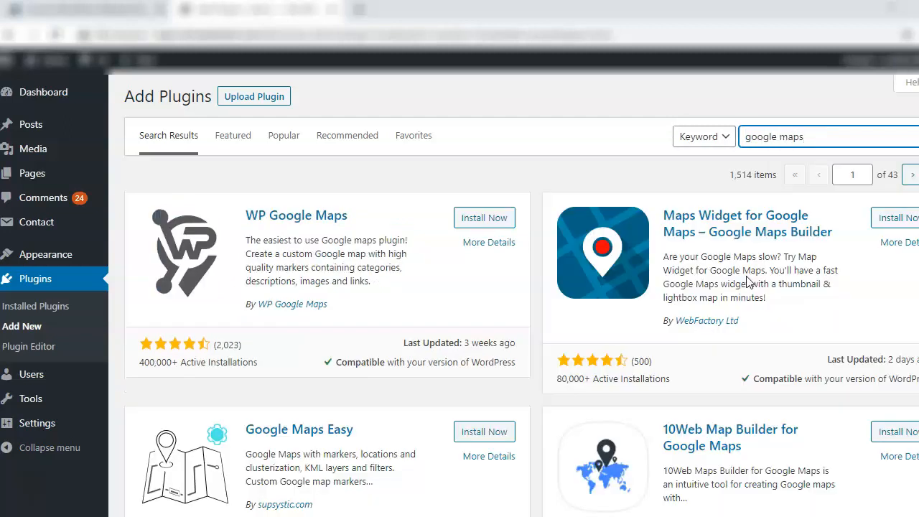
{"action": "left_click", "coordinate": [734, 284]}
{"action": "left_click", "coordinate": [459, 217]}
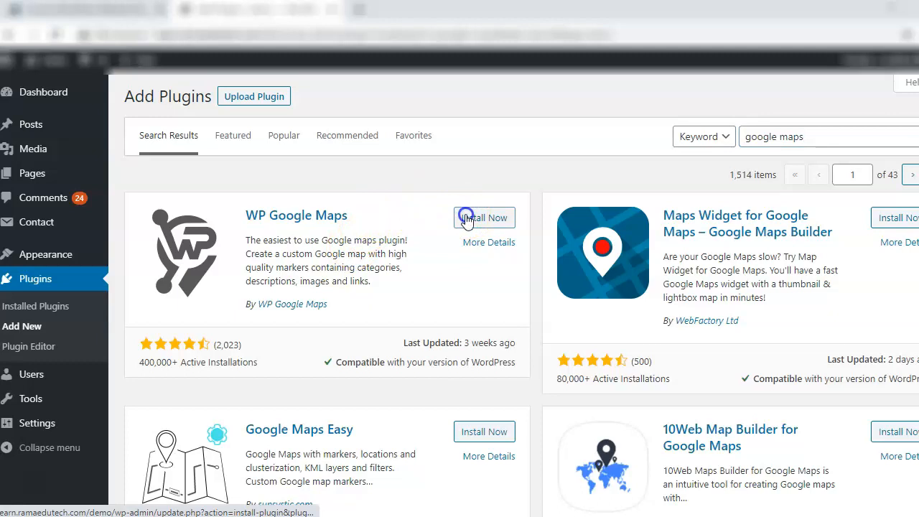
Search the plugins for "share button" and install Social Media Share Buttons & Social Sharing Icons.
{"action": "triple_click", "coordinate": [831, 137]}
{"action": "type", "text": "share button"}
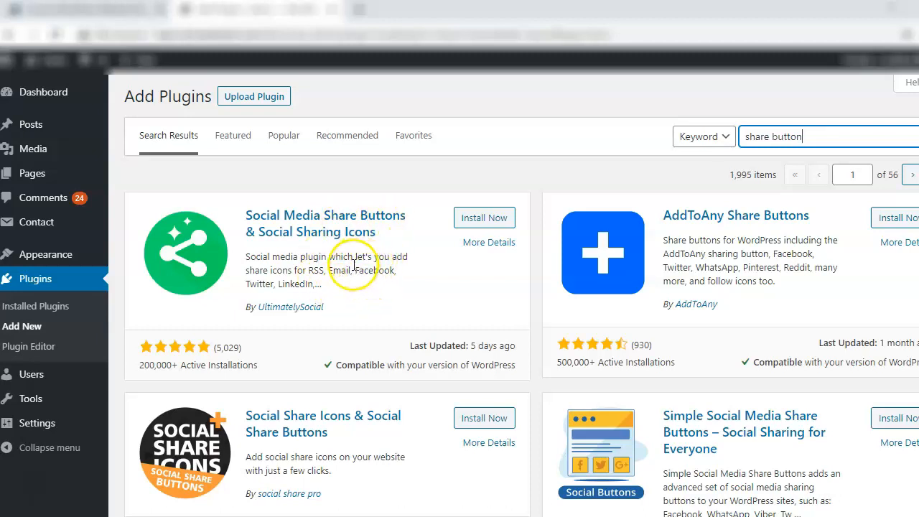
{"action": "left_click", "coordinate": [471, 222]}
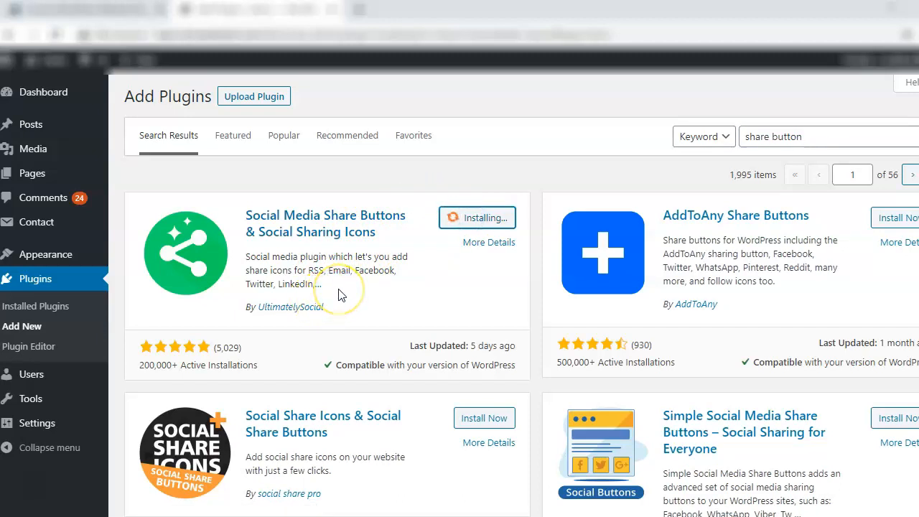
Search the plugins for "simple css" and install Simple CSS.
{"action": "left_click_drag", "start_coordinate": [810, 136], "coordinate": [745, 136]}
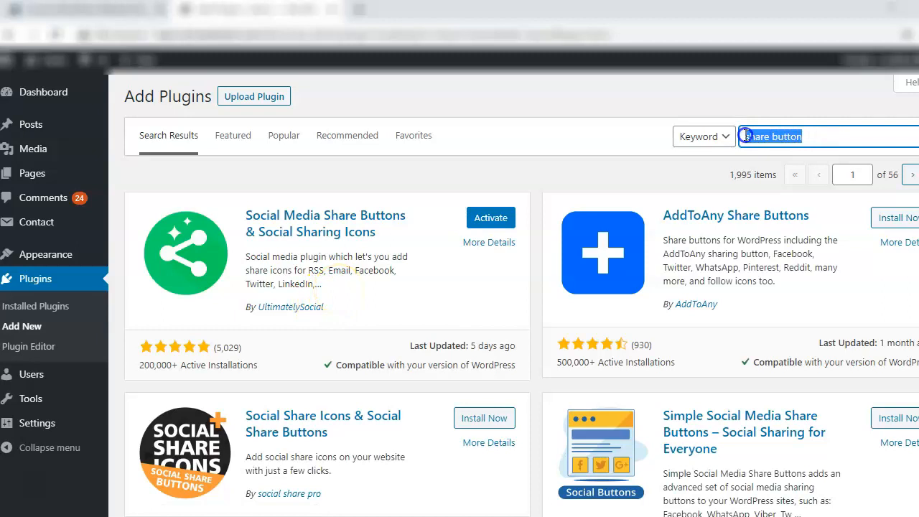
{"action": "type", "text": "simple"}
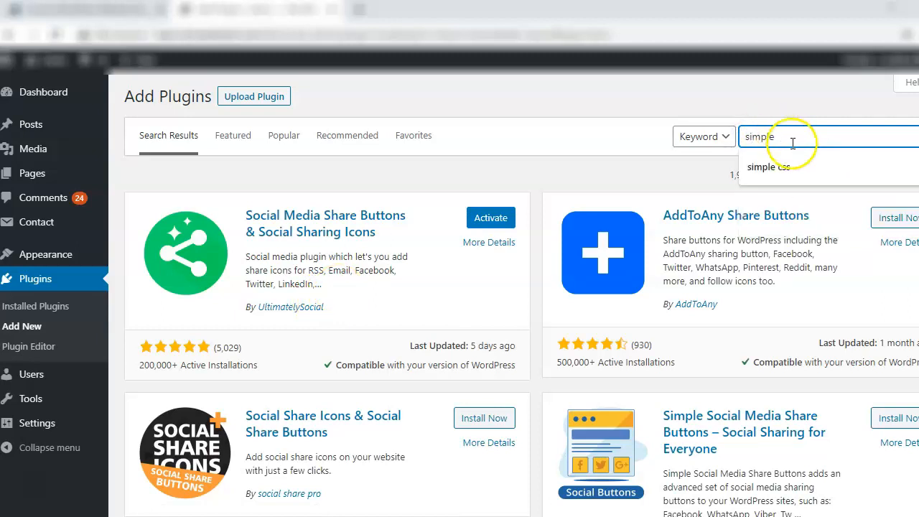
{"action": "left_click", "coordinate": [795, 166]}
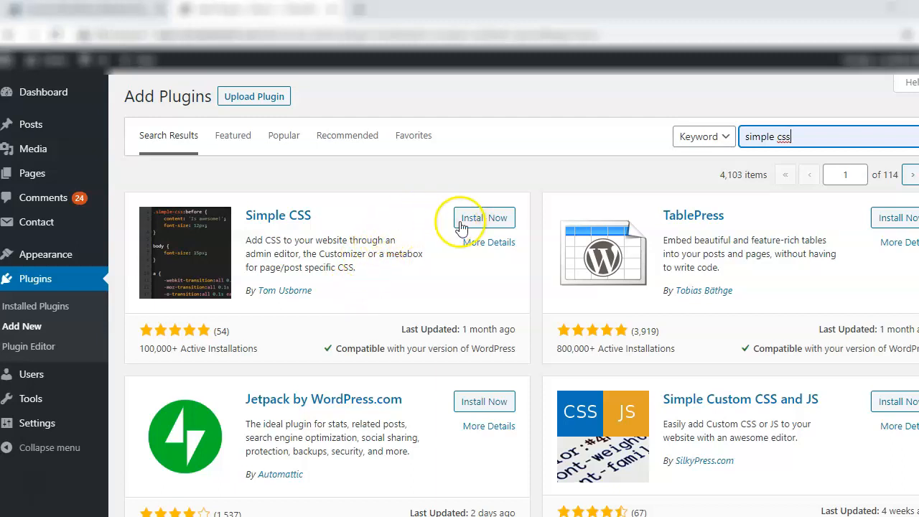
{"action": "left_click", "coordinate": [484, 223]}
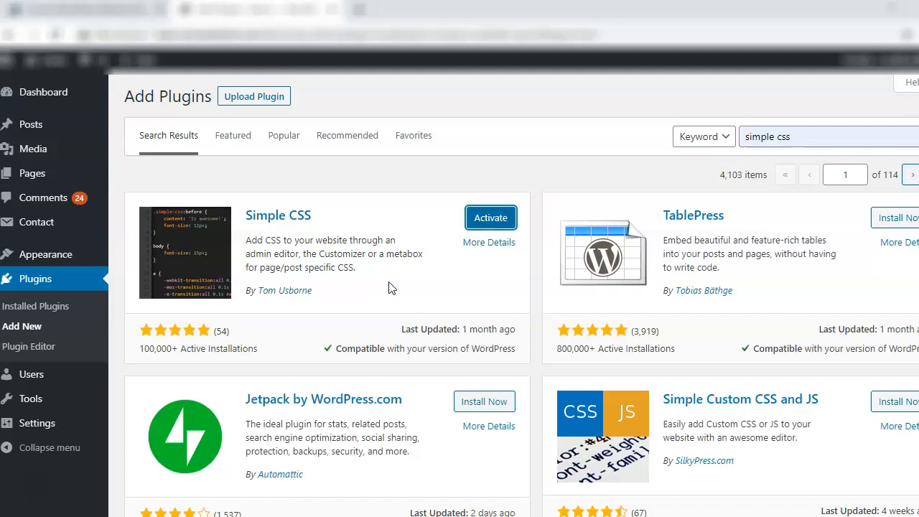
Install Smash Balloon Social Photo Feed from a search for "instagram" and Strong Testimonials from a search for "strong testimonial".
{"action": "left_click", "coordinate": [747, 138]}
{"action": "type", "text": "Instagram"}
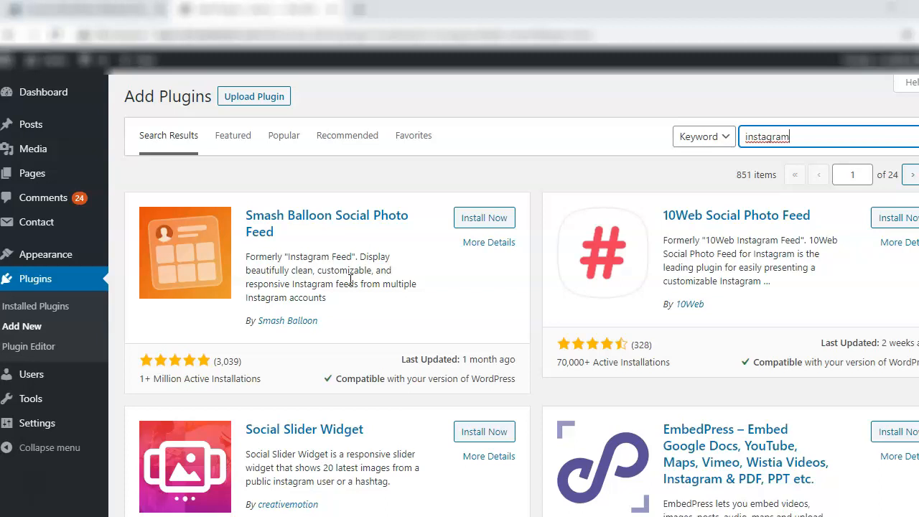
{"action": "left_click", "coordinate": [468, 222]}
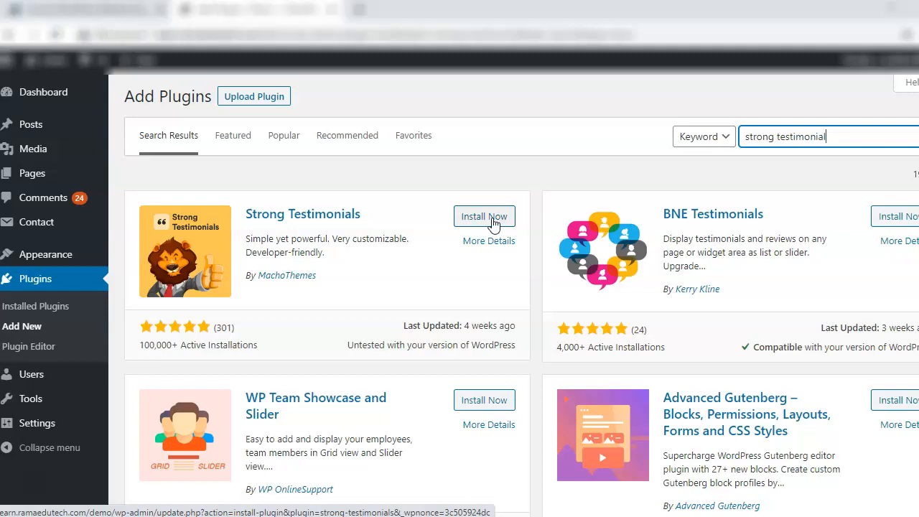
{"action": "left_click", "coordinate": [491, 221]}
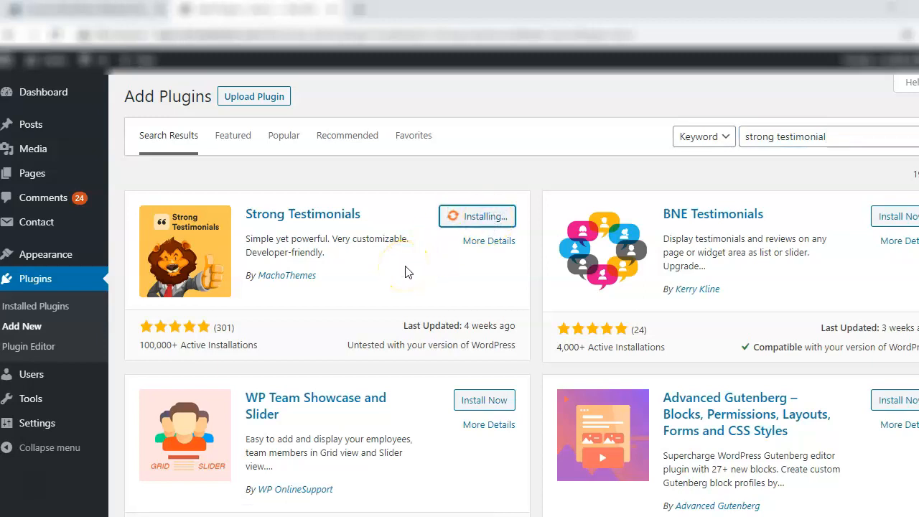
Search the plugins for "updraft" and install UpdraftPlus WordPress Backup Plugin.
{"action": "triple_click", "coordinate": [750, 141]}
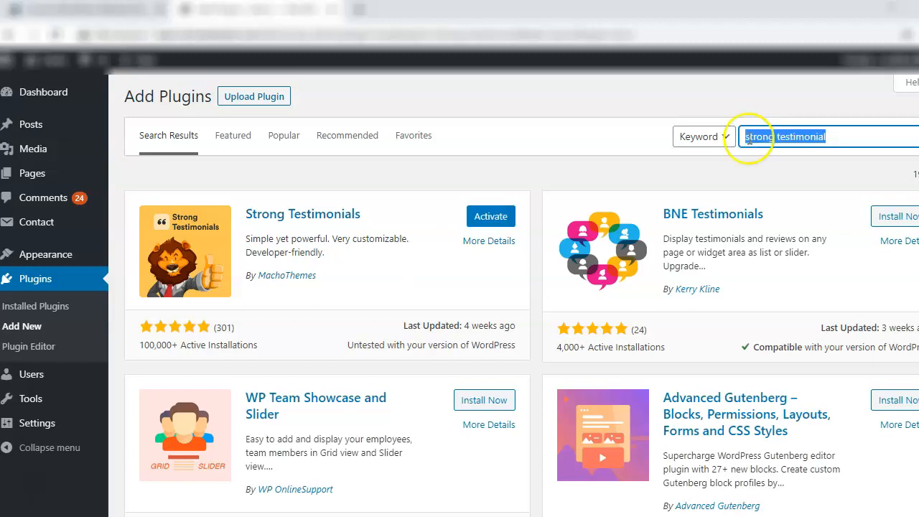
{"action": "type", "text": "upd"}
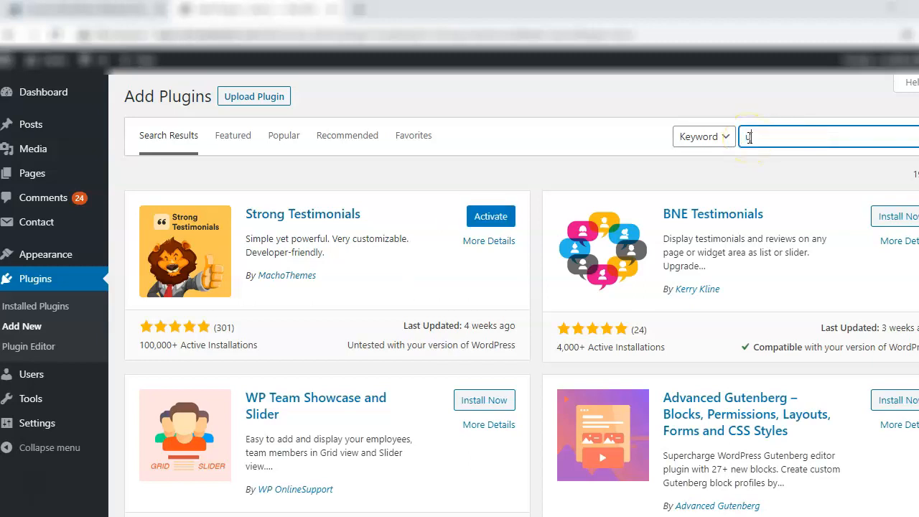
{"action": "type", "text": "raft"}
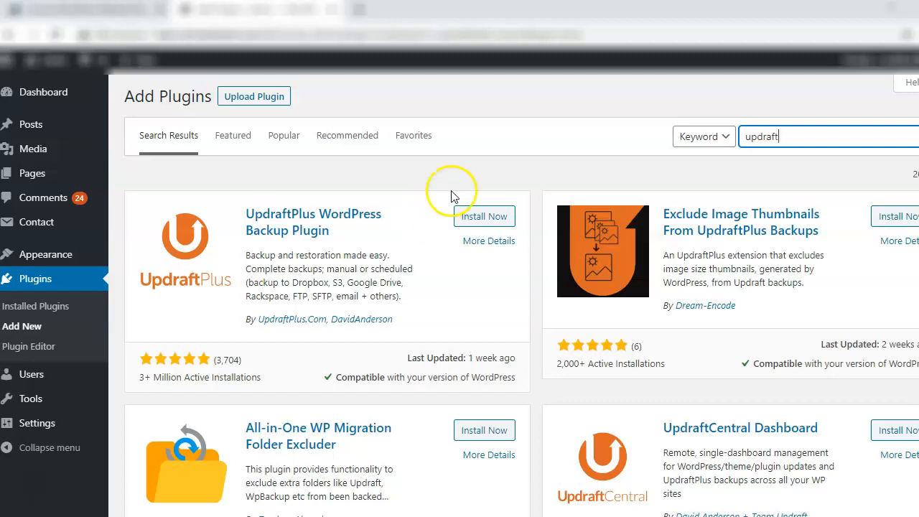
{"action": "left_click", "coordinate": [471, 218]}
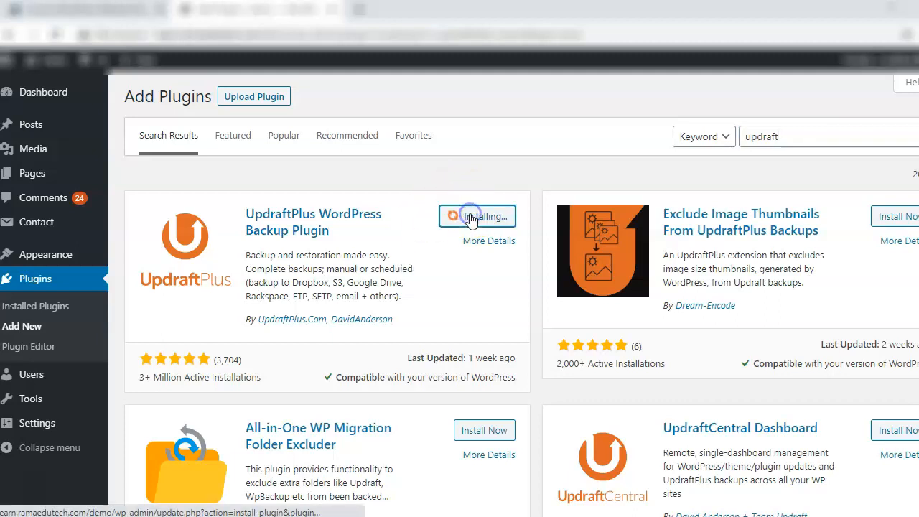
{"action": "left_click", "coordinate": [407, 242]}
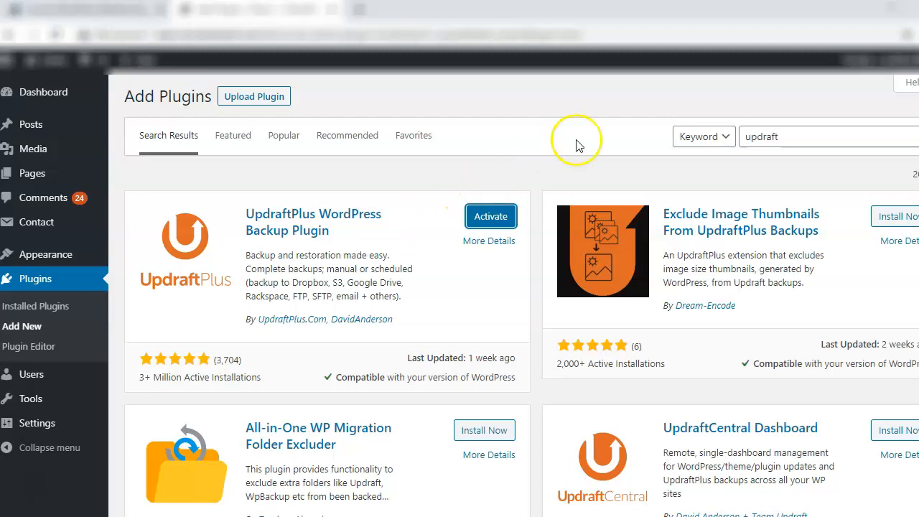
Search the plugins for "woocommerce" and install WooCommerce.
{"action": "left_click_drag", "start_coordinate": [795, 140], "coordinate": [743, 140]}
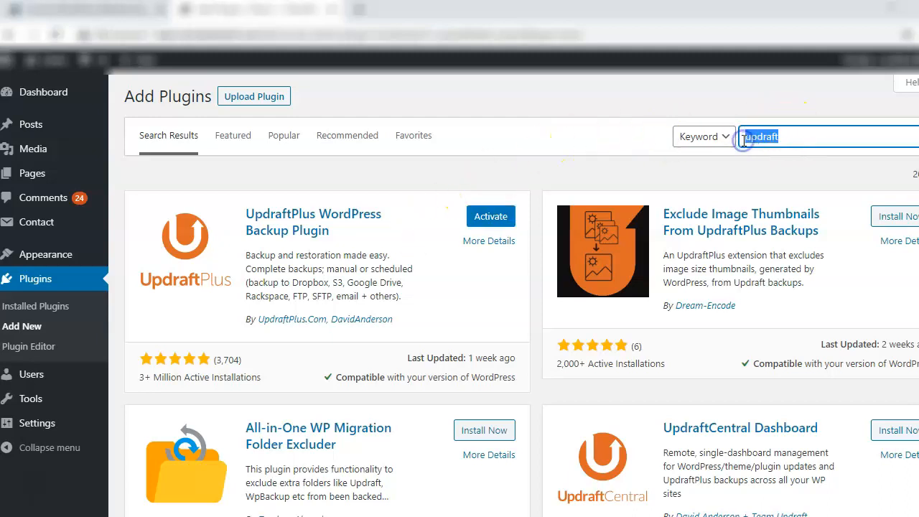
{"action": "type", "text": "woo"}
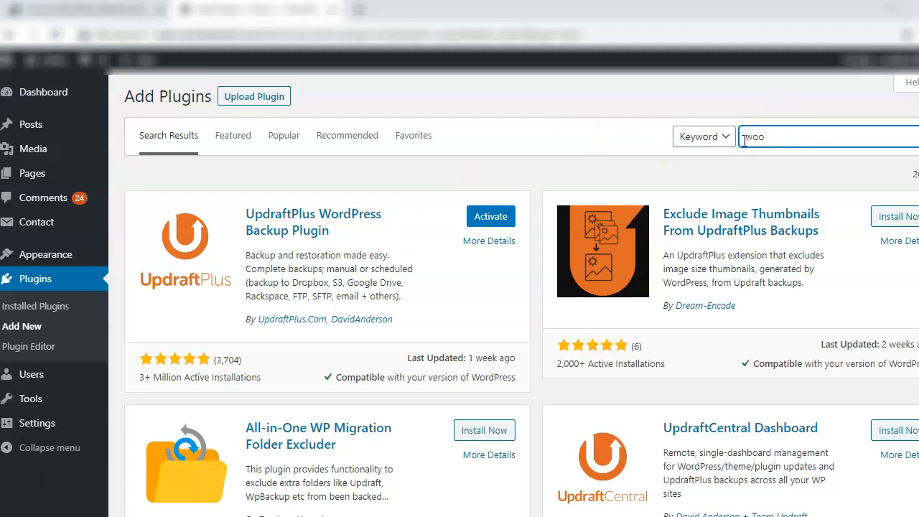
{"action": "type", "text": "commerce"}
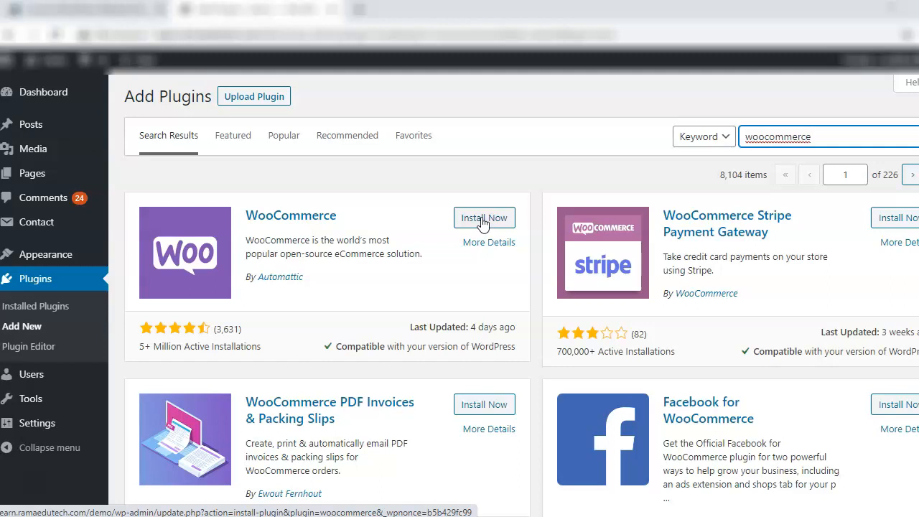
{"action": "left_click", "coordinate": [481, 219]}
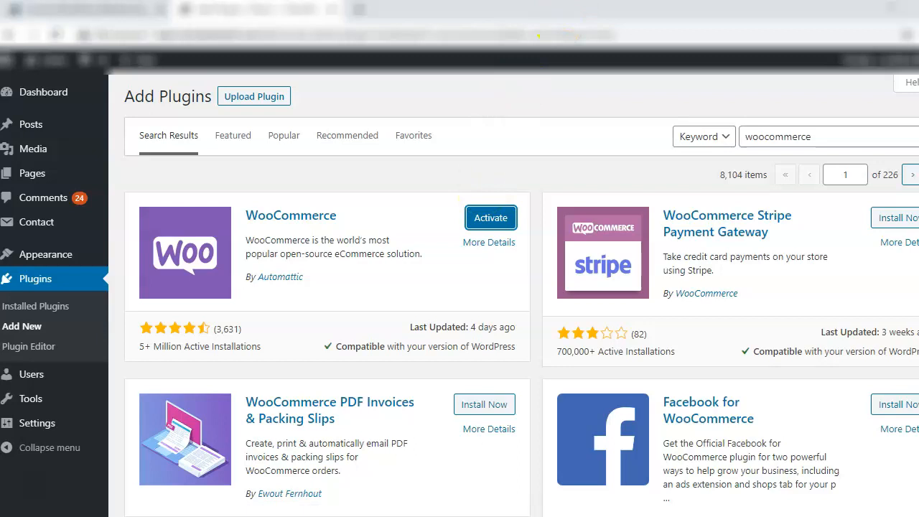
Search the plugins for "wp gdpr compliance" and install WP GDPR Compliance.
{"action": "left_click_drag", "start_coordinate": [827, 136], "coordinate": [748, 138]}
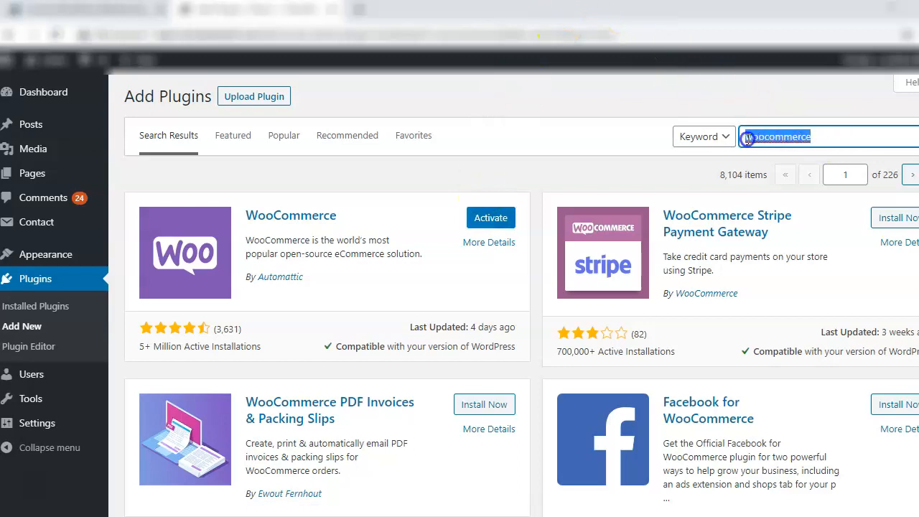
{"action": "type", "text": "wp "}
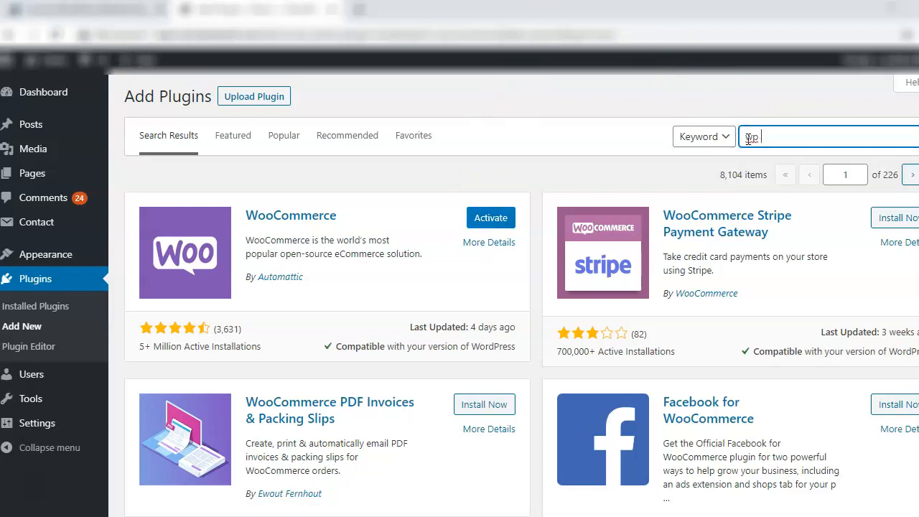
{"action": "type", "text": "gdpr compliance"}
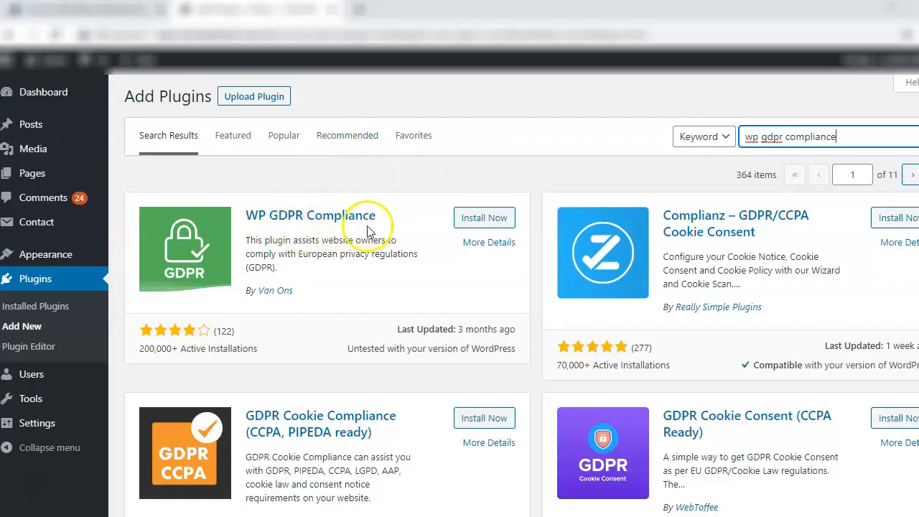
{"action": "left_click", "coordinate": [495, 217]}
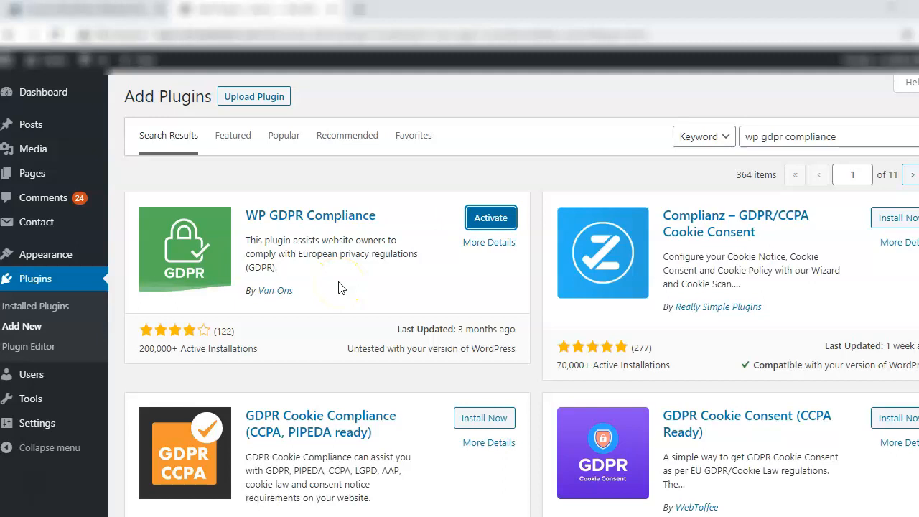
{"action": "left_click", "coordinate": [342, 285]}
Search the plugins for "wpsso core" and install WPSSO Core together with its Schema JSON-LD Markup add-on.
{"action": "triple_click", "coordinate": [841, 133]}
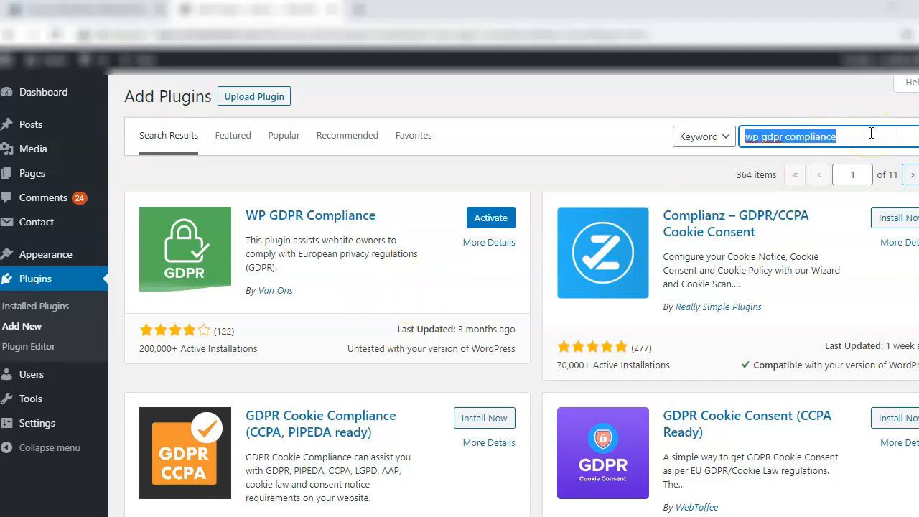
{"action": "type", "text": "wpsso core"}
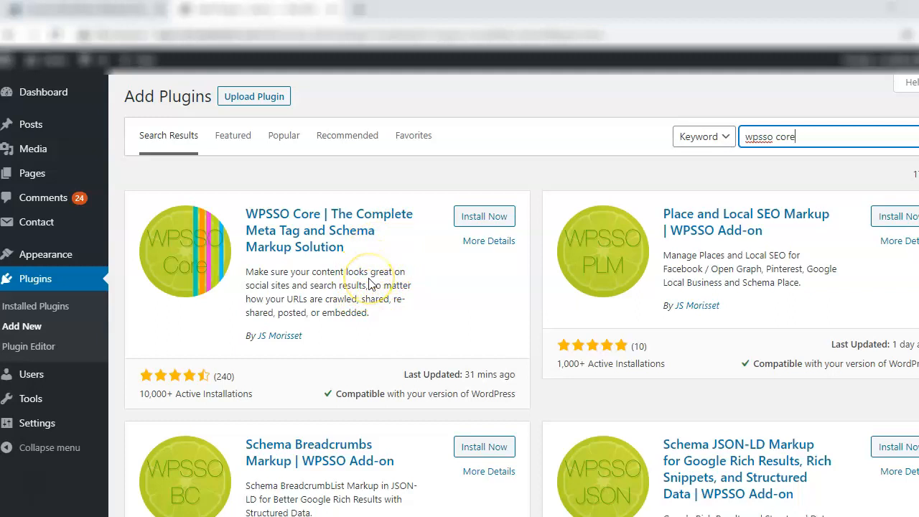
{"action": "scroll", "coordinate": [894, 431], "scroll_direction": "down", "scroll_amount": 10}
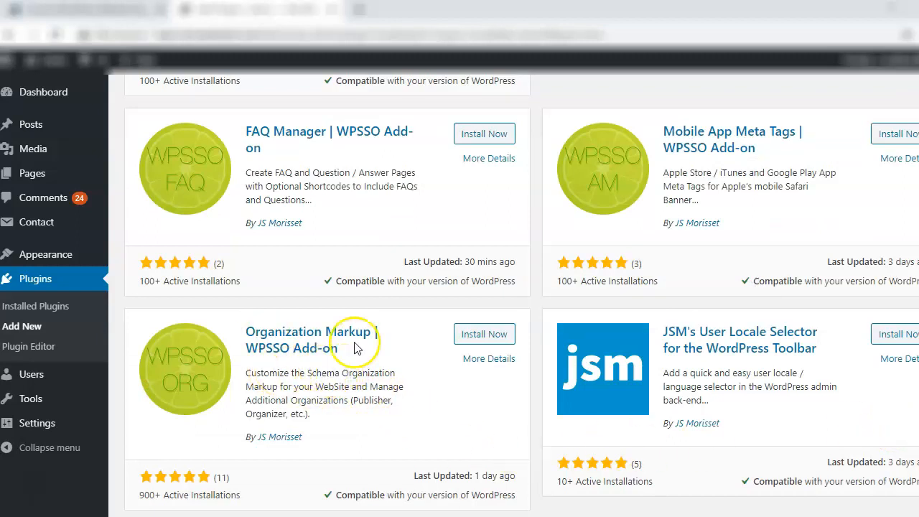
{"action": "scroll", "coordinate": [907, 350], "scroll_direction": "up", "scroll_amount": 10}
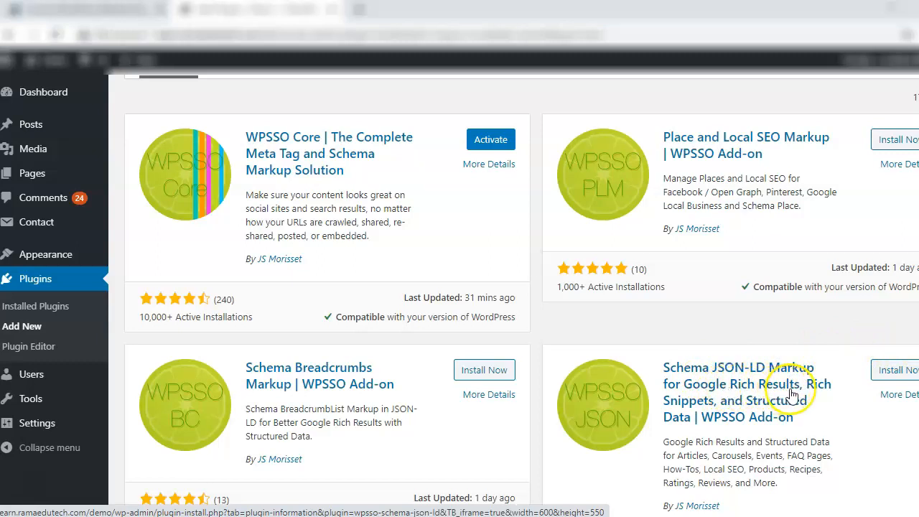
{"action": "left_click", "coordinate": [898, 370]}
Search the plugins for "yoast seo" and install Yoast SEO.
{"action": "scroll", "coordinate": [522, 291], "scroll_direction": "up", "scroll_amount": 1}
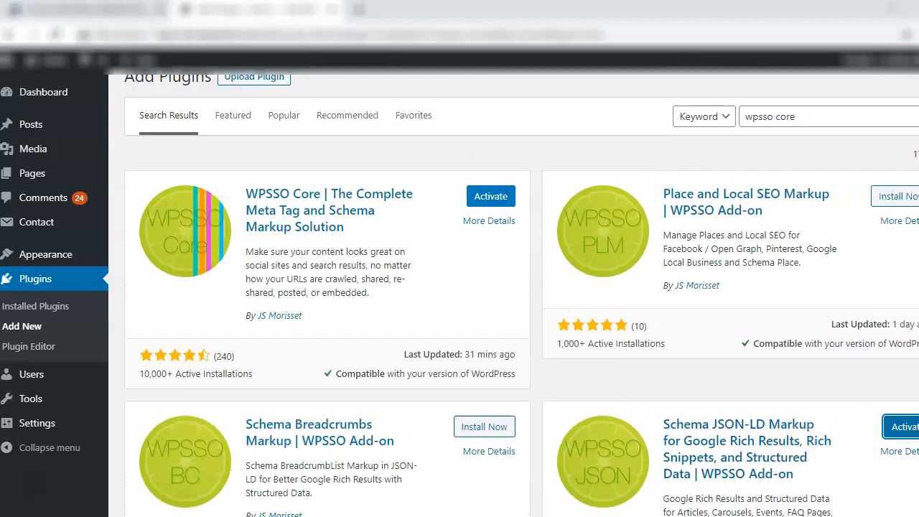
{"action": "double_click", "coordinate": [818, 129]}
{"action": "left_click_drag", "start_coordinate": [818, 129], "coordinate": [754, 128]}
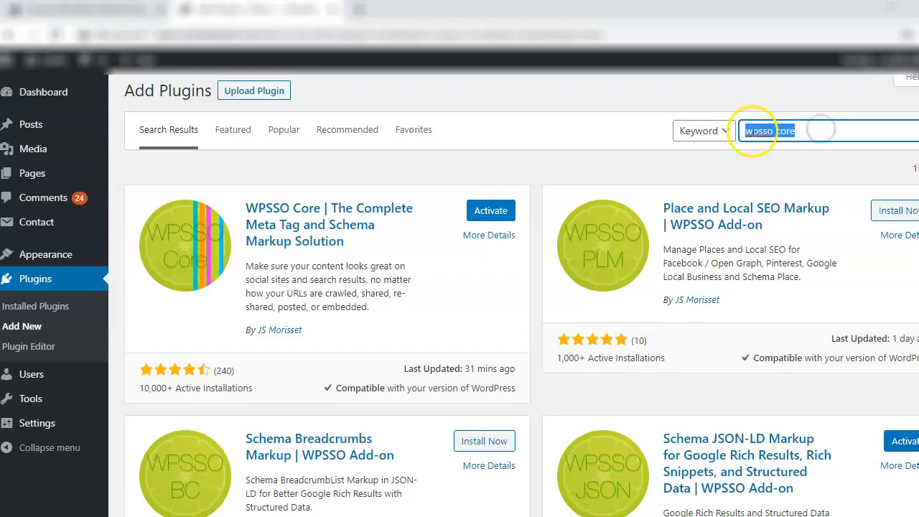
{"action": "type", "text": "yoa"}
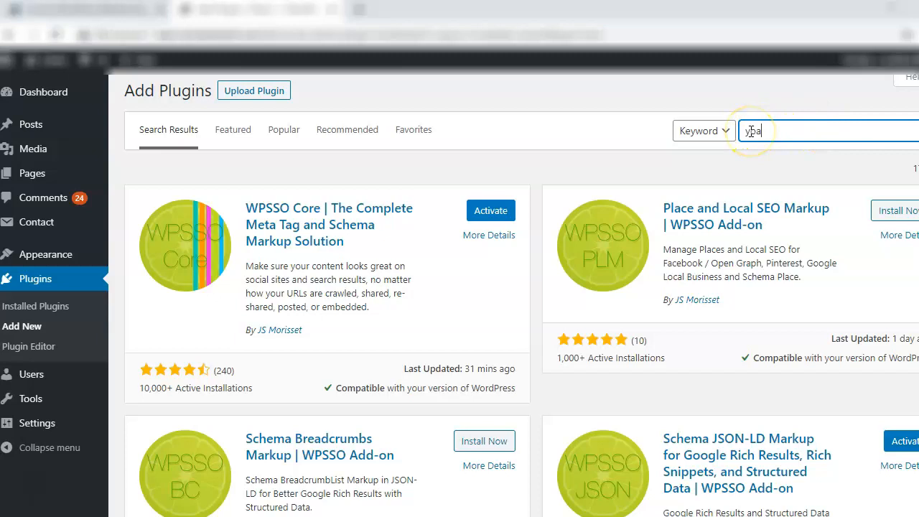
{"action": "type", "text": "st seo"}
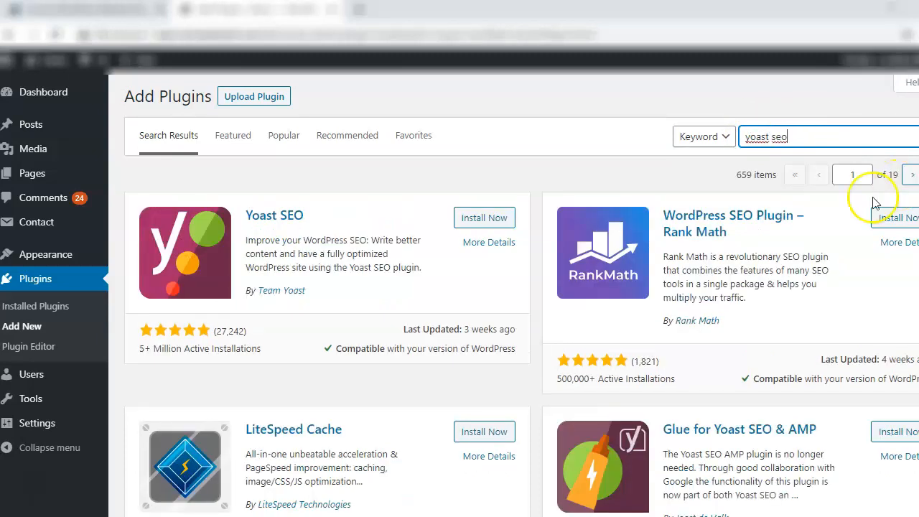
{"action": "left_click", "coordinate": [488, 218]}
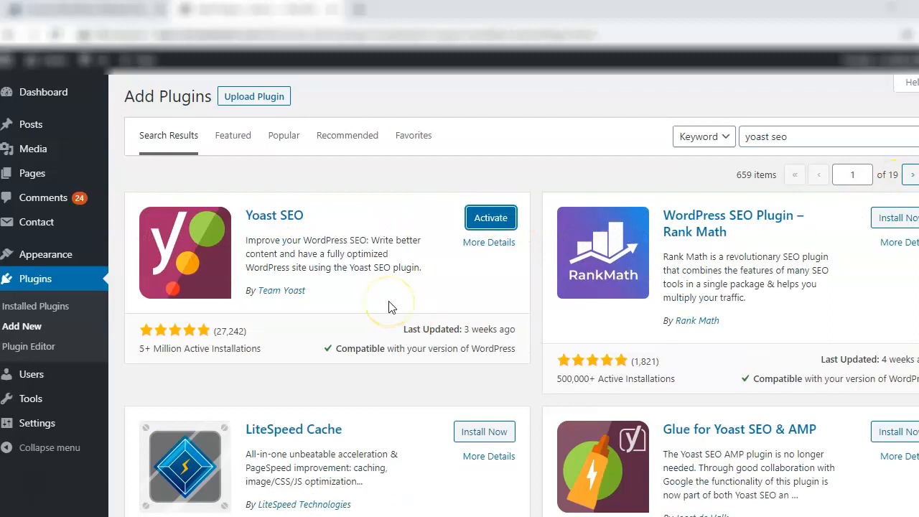
Search the plugins for "wordfence security" and install Wordfence Security – Firewall & Malware Scan.
{"action": "left_click_drag", "start_coordinate": [803, 136], "coordinate": [742, 136]}
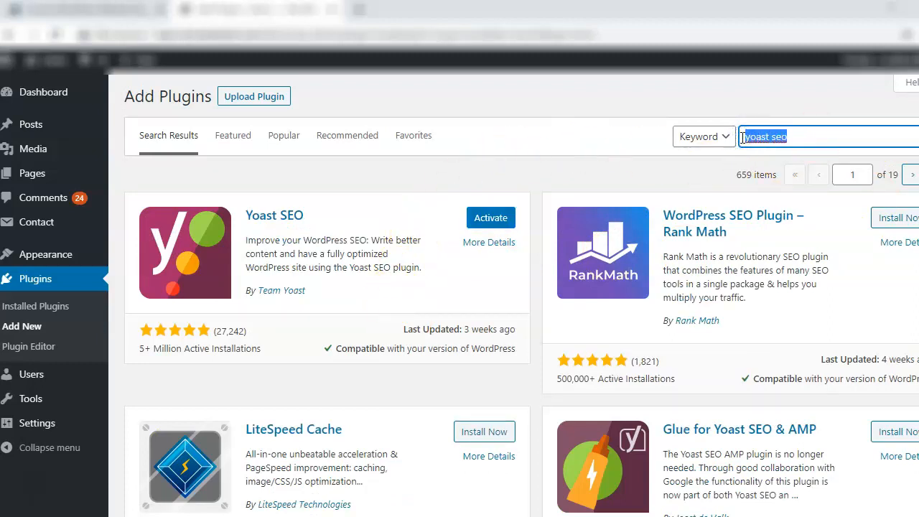
{"action": "type", "text": "wordfence security"}
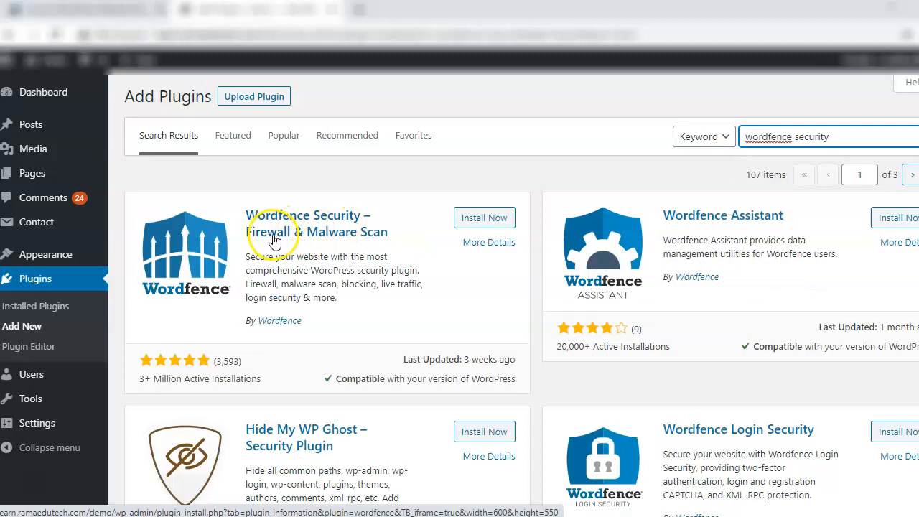
{"action": "left_click", "coordinate": [468, 220]}
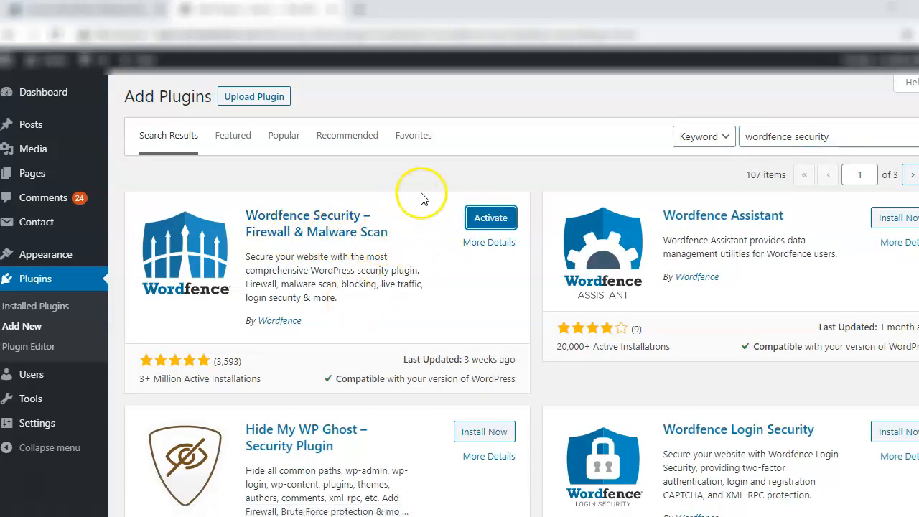
Search the plugins for "elementor page builder" and install Elementor Website Builder.
{"action": "left_click_drag", "start_coordinate": [855, 139], "coordinate": [744, 151]}
{"action": "type", "text": "ele"}
{"action": "left_click", "coordinate": [762, 167]}
{"action": "left_click", "coordinate": [895, 218]}
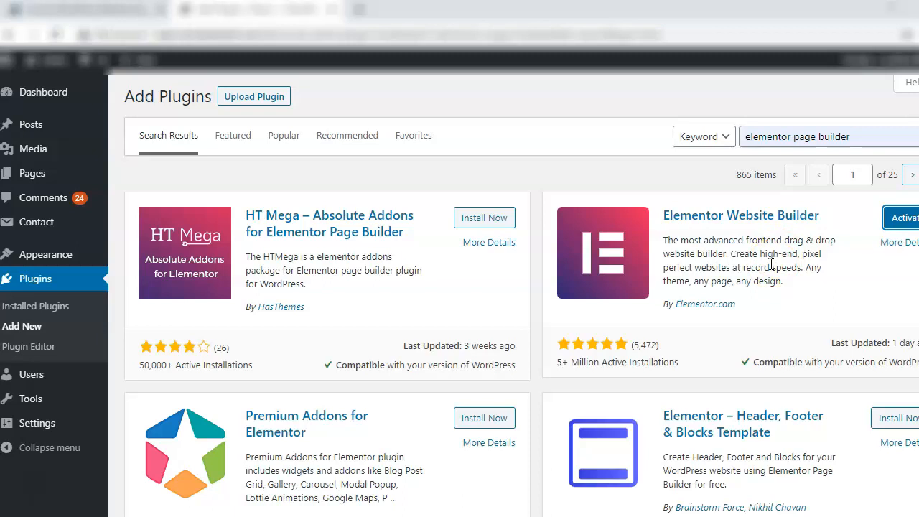
Search the plugins for "login lockdown" and install Login LockDown.
{"action": "left_click_drag", "start_coordinate": [864, 141], "coordinate": [734, 148]}
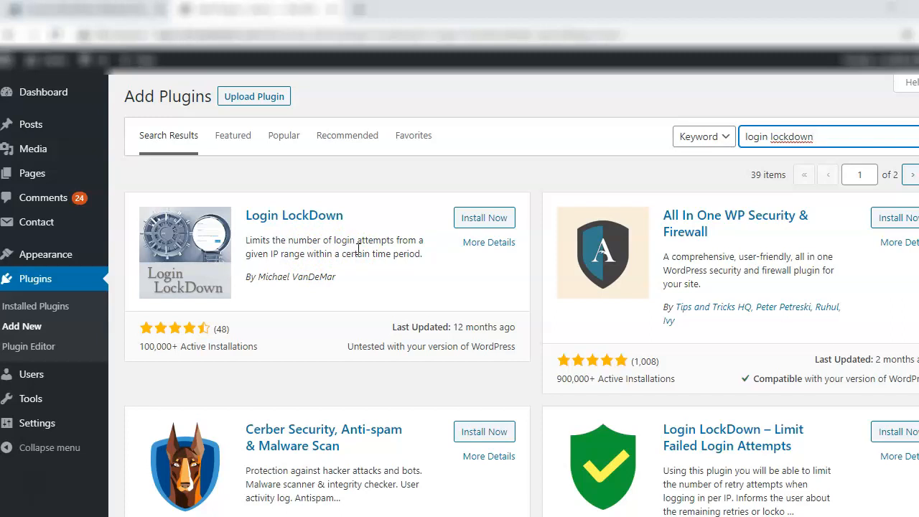
{"action": "left_click", "coordinate": [481, 219]}
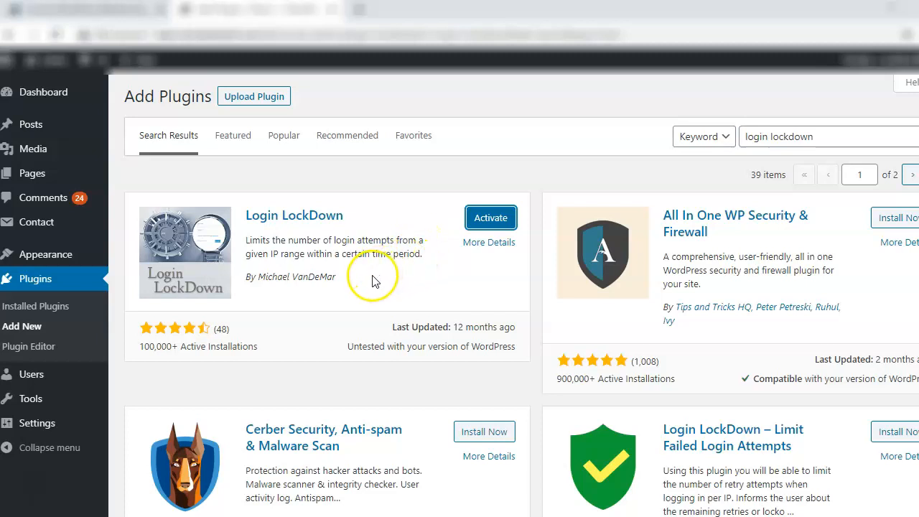
Open the list of installed plugins, select all of them and apply the Activate bulk action.
{"action": "left_click", "coordinate": [65, 307]}
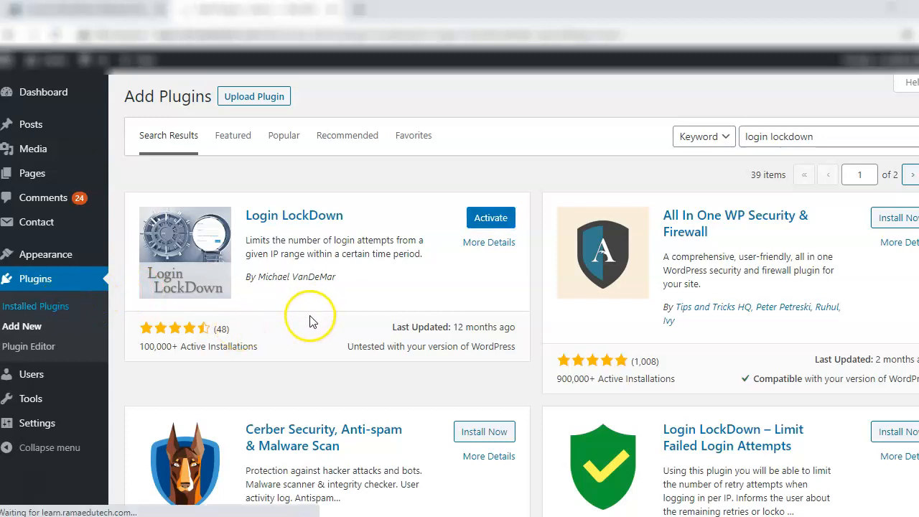
{"action": "scroll", "coordinate": [522, 292], "scroll_direction": "down", "scroll_amount": 5}
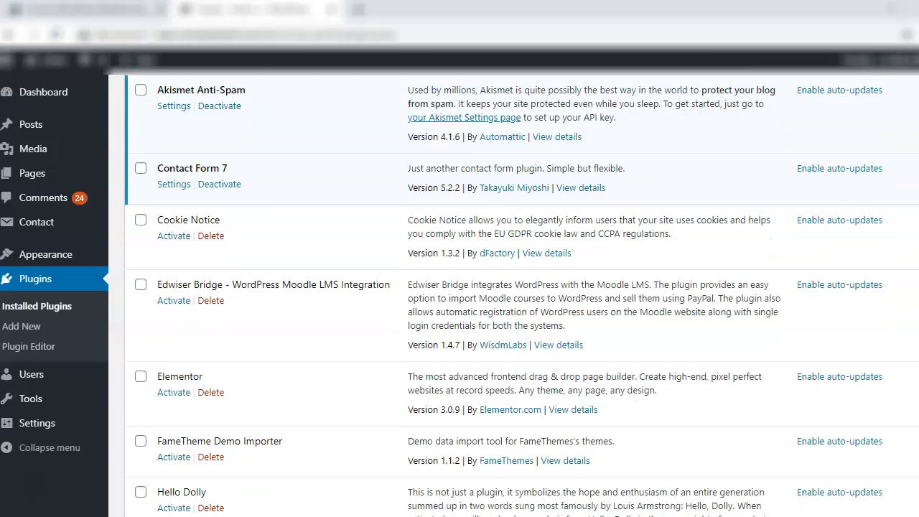
{"action": "scroll", "coordinate": [523, 291], "scroll_direction": "down", "scroll_amount": 6}
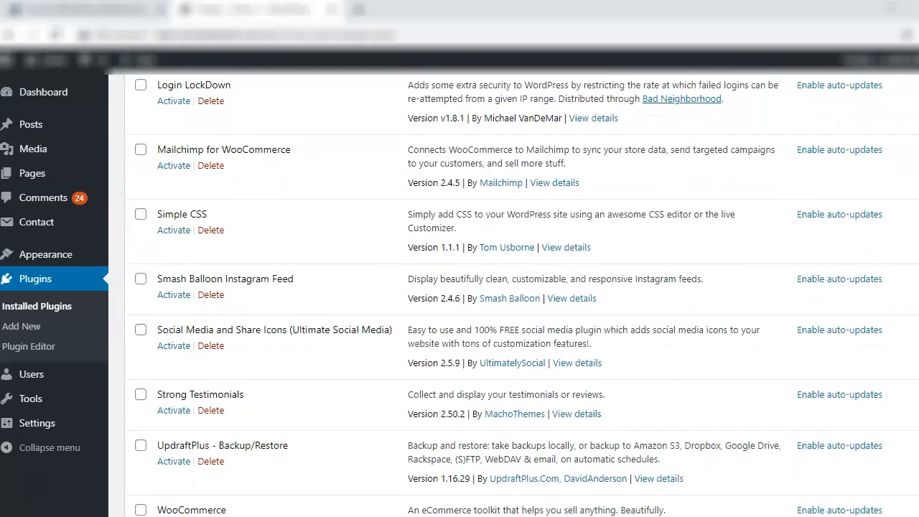
{"action": "scroll", "coordinate": [523, 291], "scroll_direction": "down", "scroll_amount": 5}
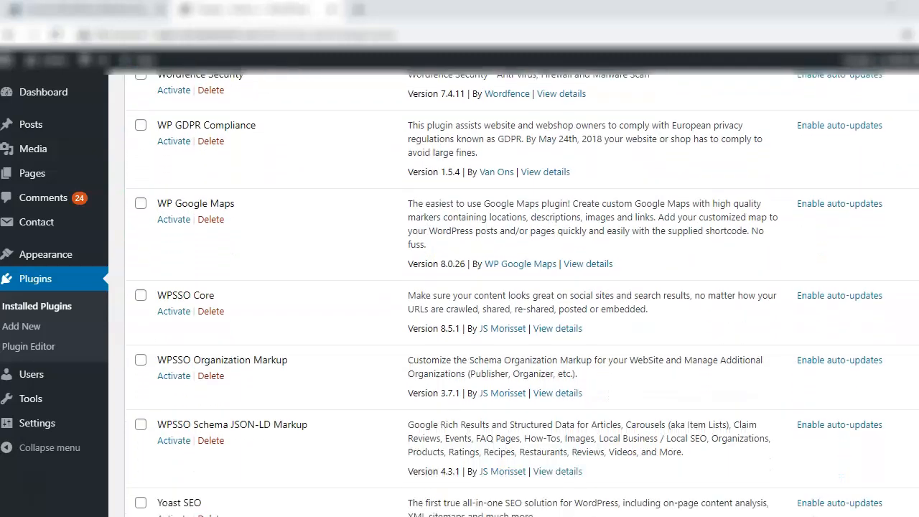
{"action": "scroll", "coordinate": [521, 291], "scroll_direction": "up", "scroll_amount": 16}
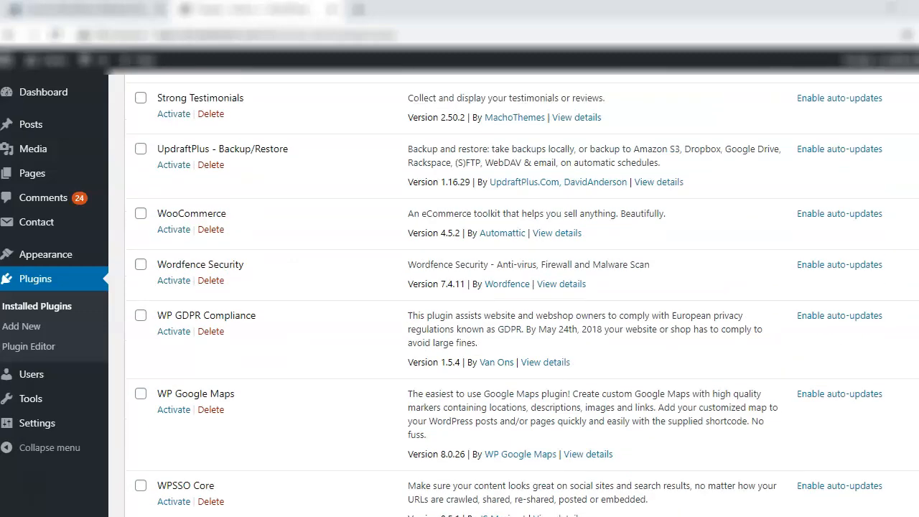
{"action": "scroll", "coordinate": [522, 292], "scroll_direction": "up", "scroll_amount": 2}
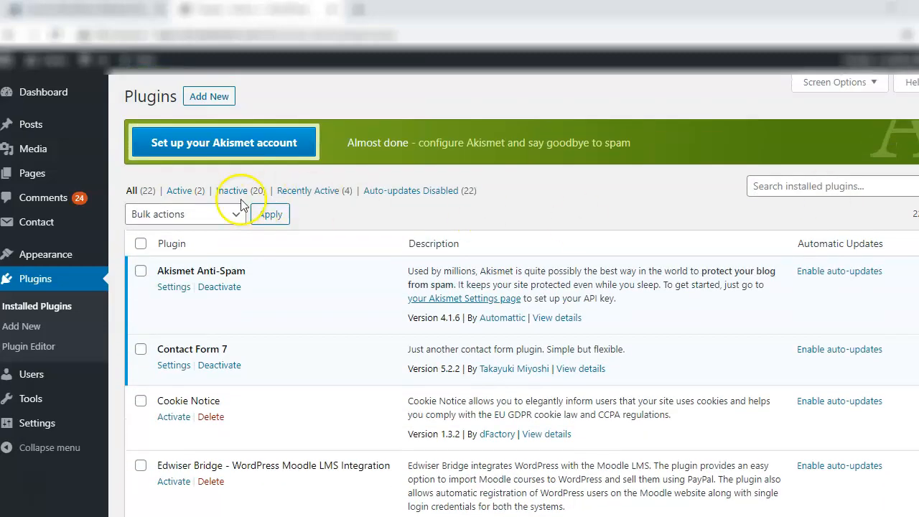
{"action": "left_click", "coordinate": [141, 245]}
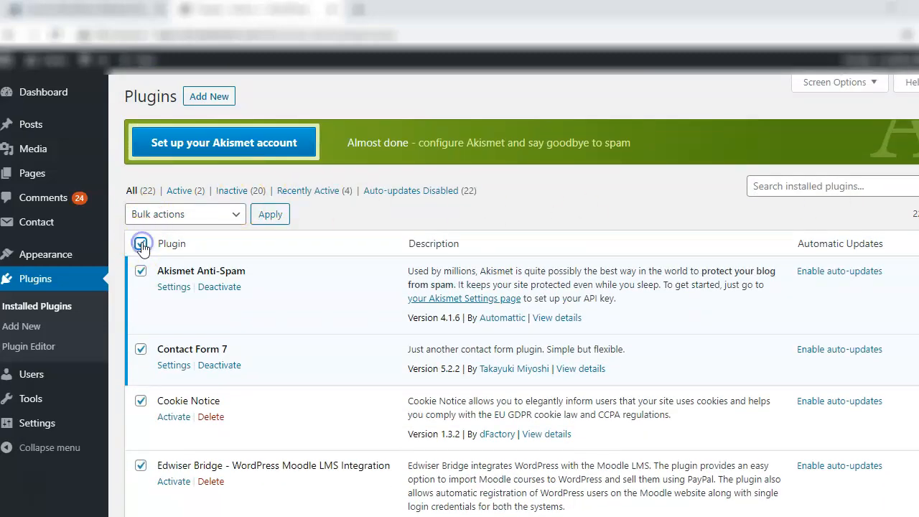
{"action": "left_click", "coordinate": [190, 214]}
{"action": "left_click", "coordinate": [151, 247]}
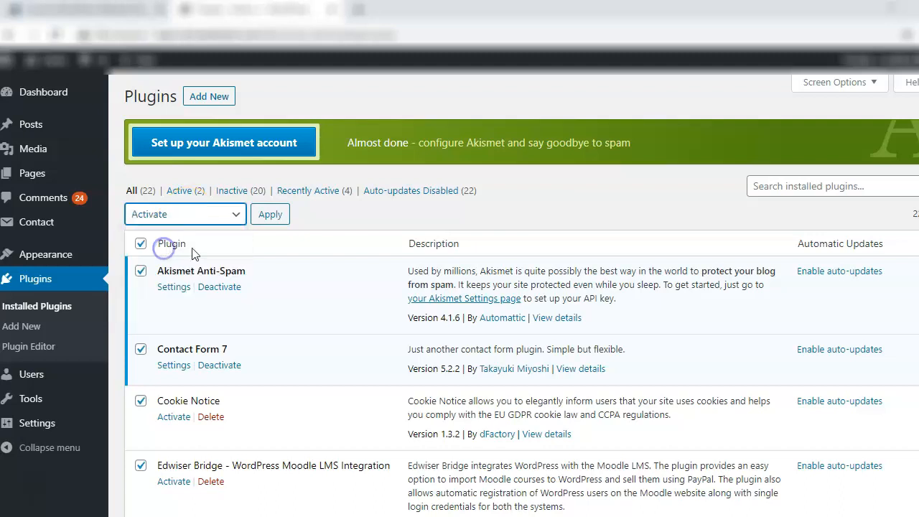
{"action": "left_click", "coordinate": [268, 217]}
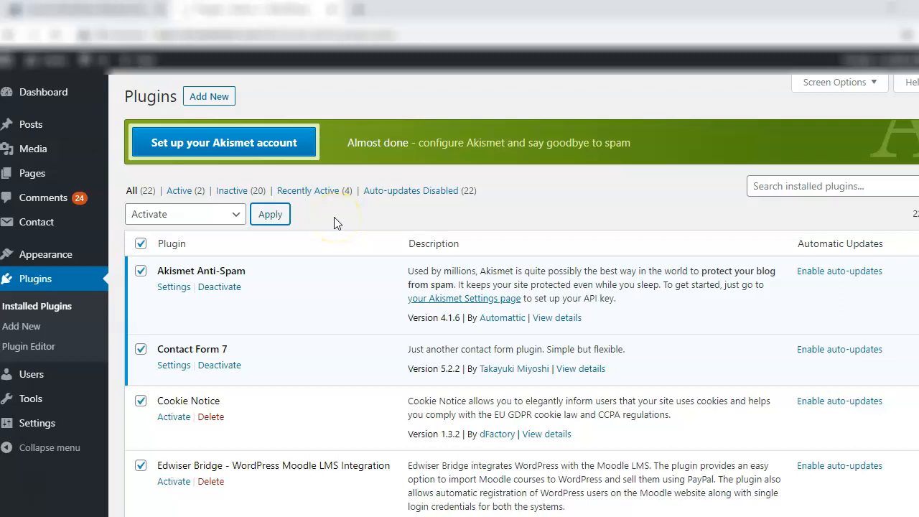
Select all installed plugins except FameTheme Demo Importer and apply the Activate bulk action to them.
{"action": "scroll", "coordinate": [891, 168], "scroll_direction": "down", "scroll_amount": 8}
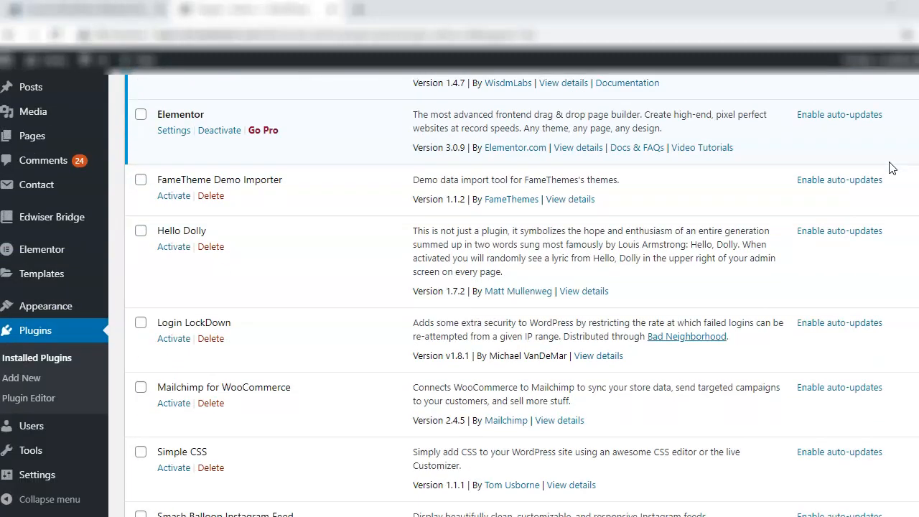
{"action": "scroll", "coordinate": [891, 167], "scroll_direction": "down", "scroll_amount": 6}
{"action": "scroll", "coordinate": [890, 167], "scroll_direction": "up", "scroll_amount": 12}
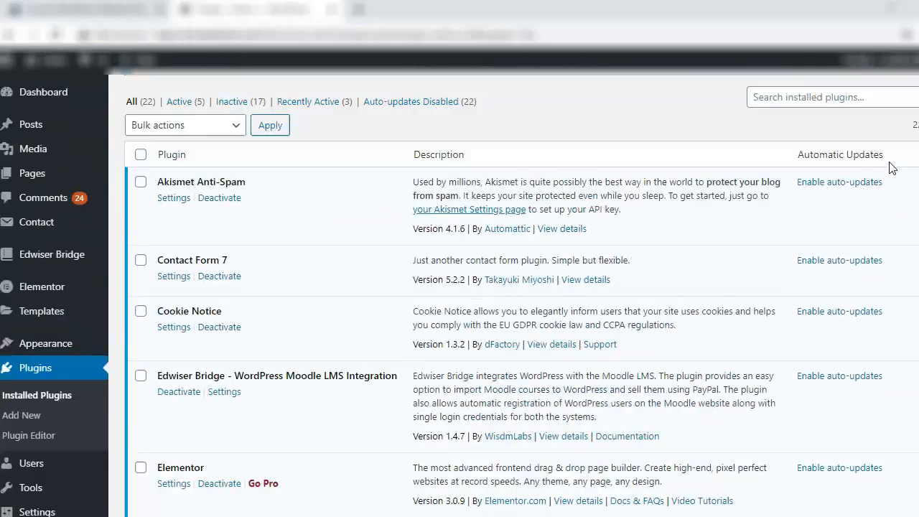
{"action": "scroll", "coordinate": [891, 168], "scroll_direction": "up", "scroll_amount": 3}
{"action": "left_click", "coordinate": [141, 334]}
{"action": "scroll", "coordinate": [807, 261], "scroll_direction": "down", "scroll_amount": 3}
{"action": "scroll", "coordinate": [807, 261], "scroll_direction": "down", "scroll_amount": 2}
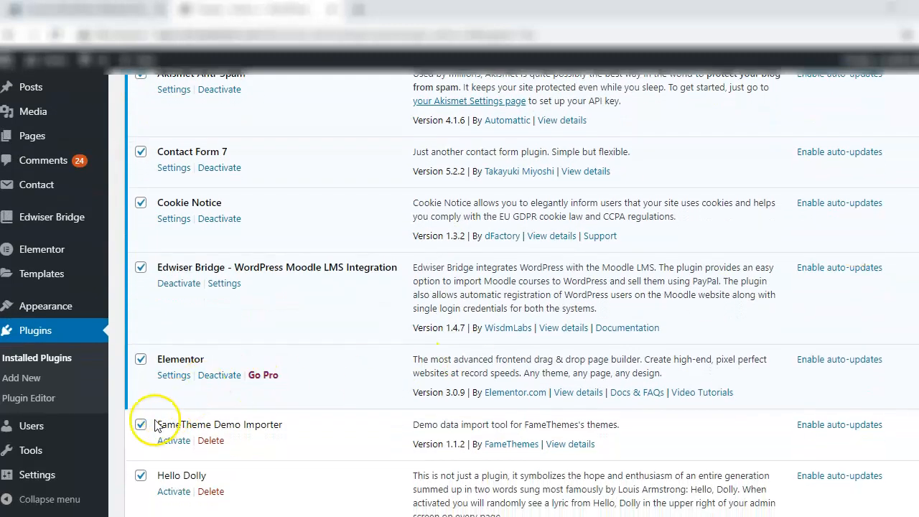
{"action": "left_click", "coordinate": [141, 429]}
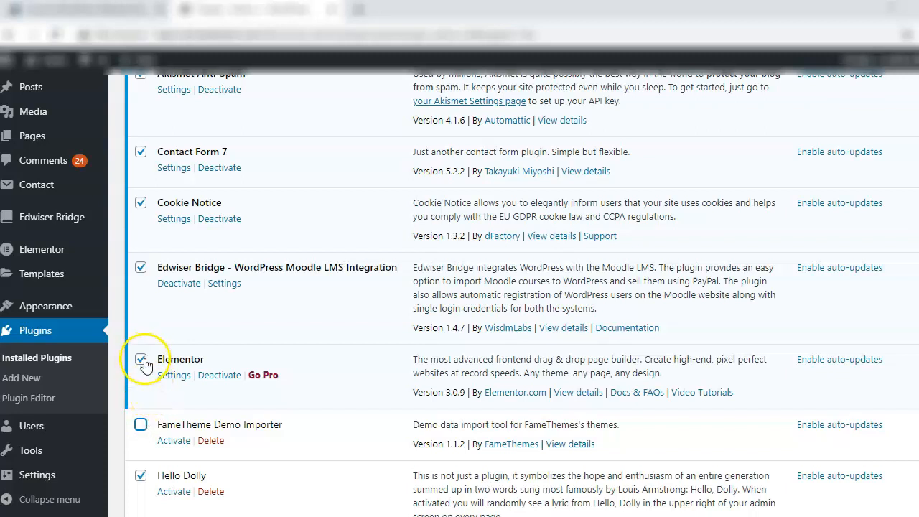
{"action": "scroll", "coordinate": [460, 295], "scroll_direction": "up", "scroll_amount": 1}
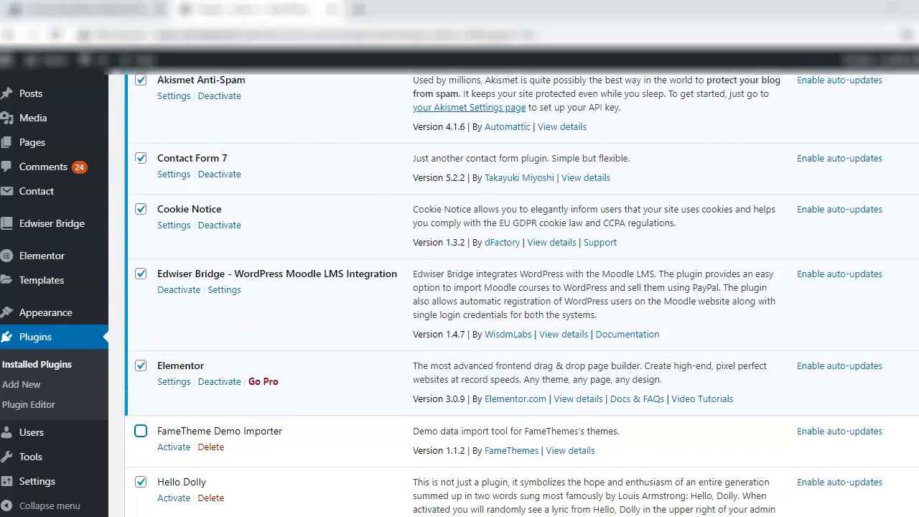
{"action": "scroll", "coordinate": [460, 295], "scroll_direction": "up", "scroll_amount": 3}
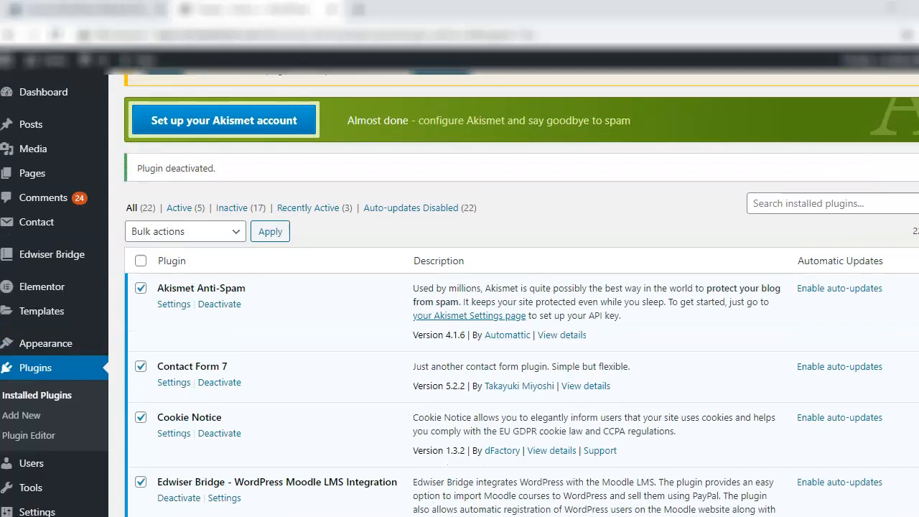
{"action": "left_click", "coordinate": [179, 233]}
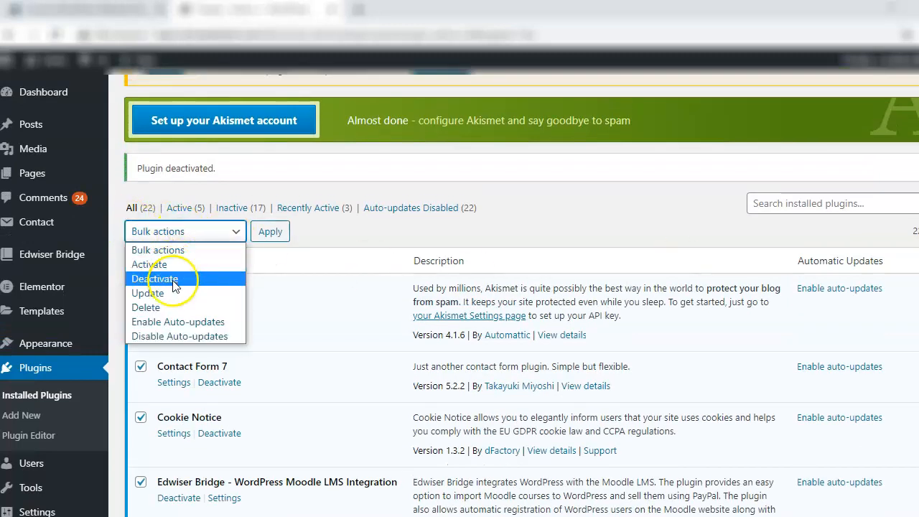
{"action": "left_click", "coordinate": [172, 264]}
{"action": "left_click", "coordinate": [277, 233]}
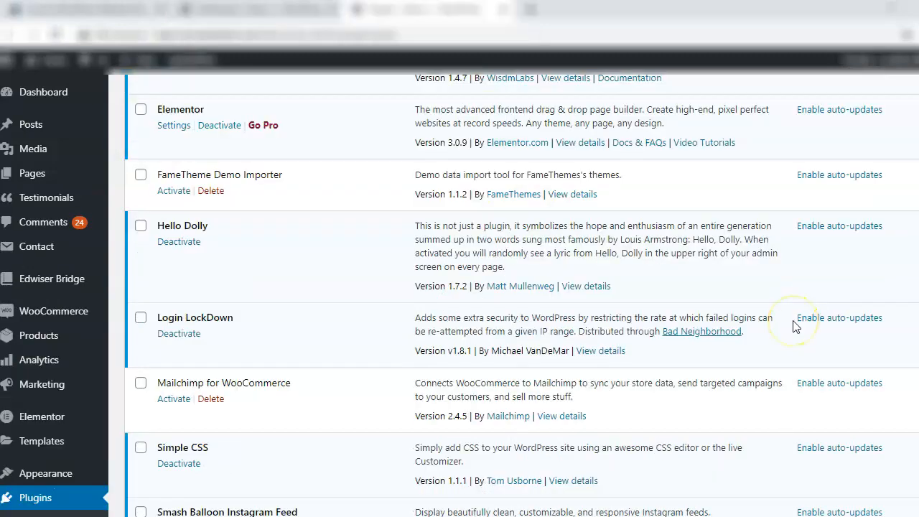
Activate Mailchimp for WooCommerce and return to the list of installed plugins.
{"action": "scroll", "coordinate": [794, 327], "scroll_direction": "up", "scroll_amount": 4}
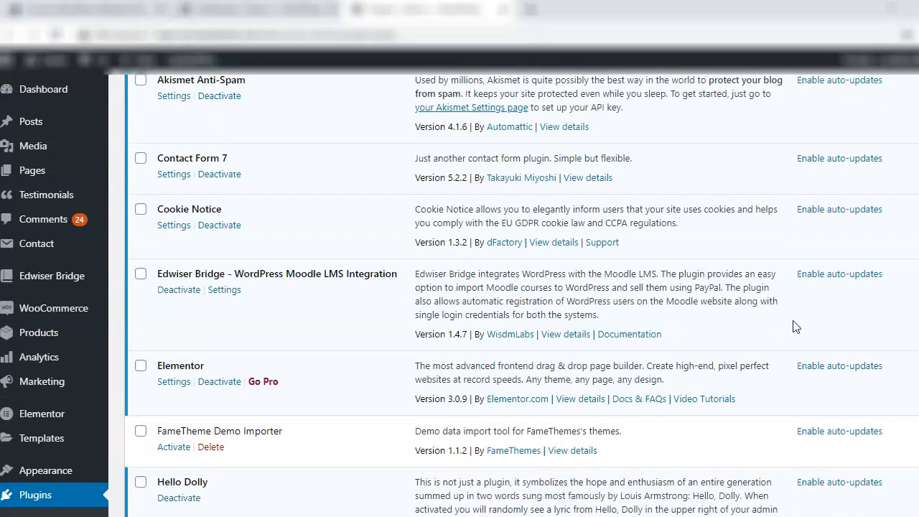
{"action": "scroll", "coordinate": [794, 326], "scroll_direction": "down", "scroll_amount": 7}
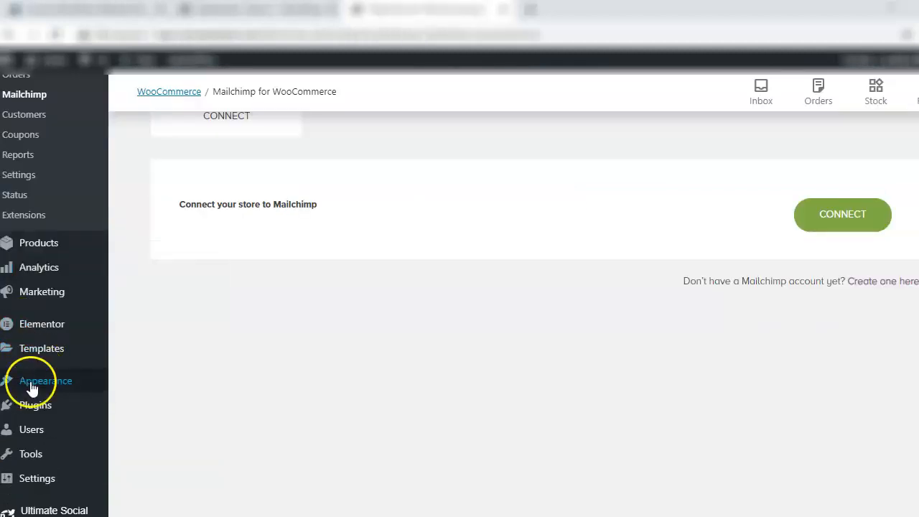
{"action": "mouse_move", "coordinate": [35, 408]}
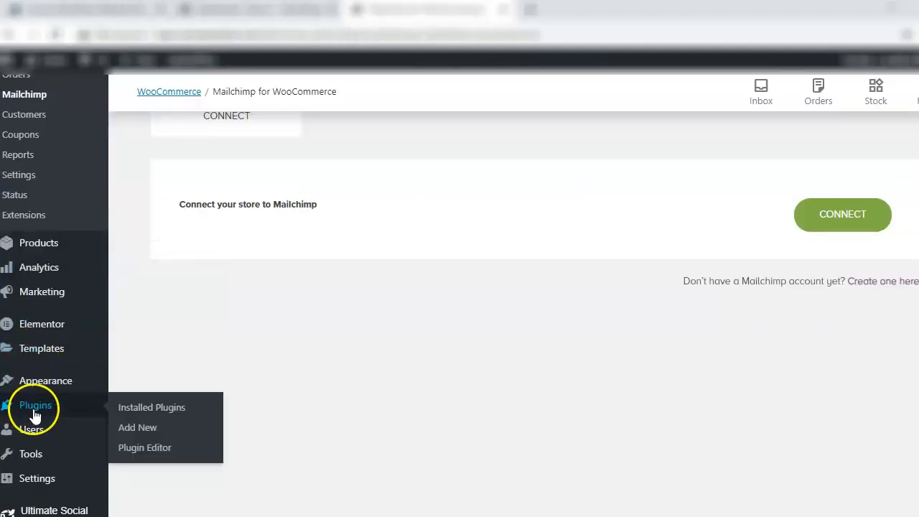
{"action": "left_click", "coordinate": [151, 409]}
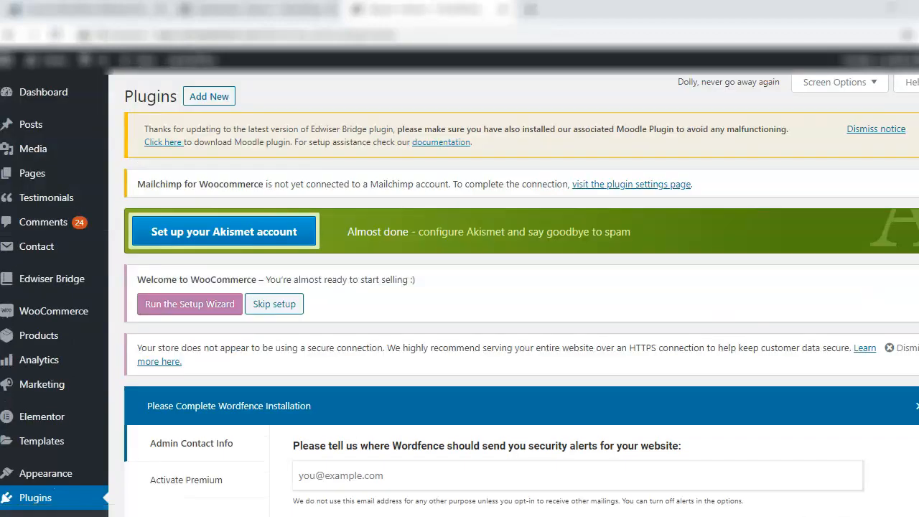
Look through the installed plugins list to examine each plugin's description and activation status.
{"action": "scroll", "coordinate": [743, 277], "scroll_direction": "down", "scroll_amount": 5}
{"action": "scroll", "coordinate": [521, 293], "scroll_direction": "down", "scroll_amount": 3}
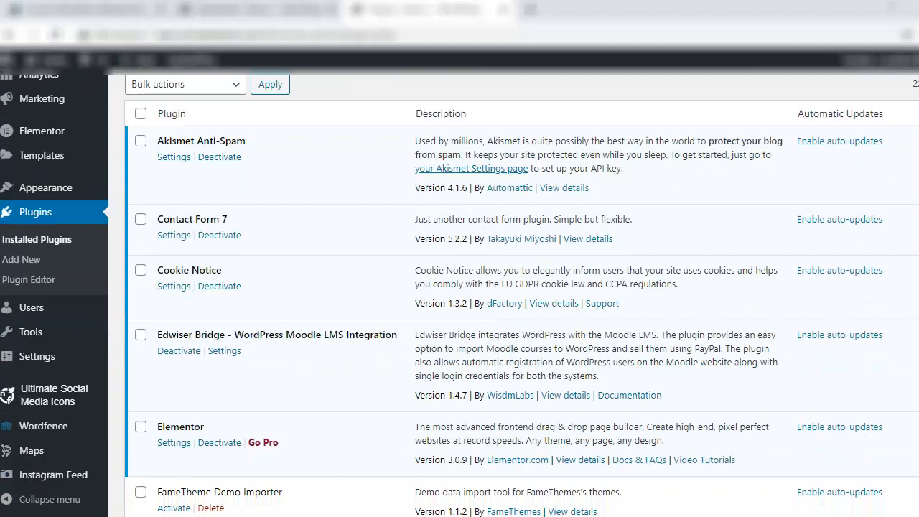
{"action": "scroll", "coordinate": [521, 293], "scroll_direction": "down", "scroll_amount": 1}
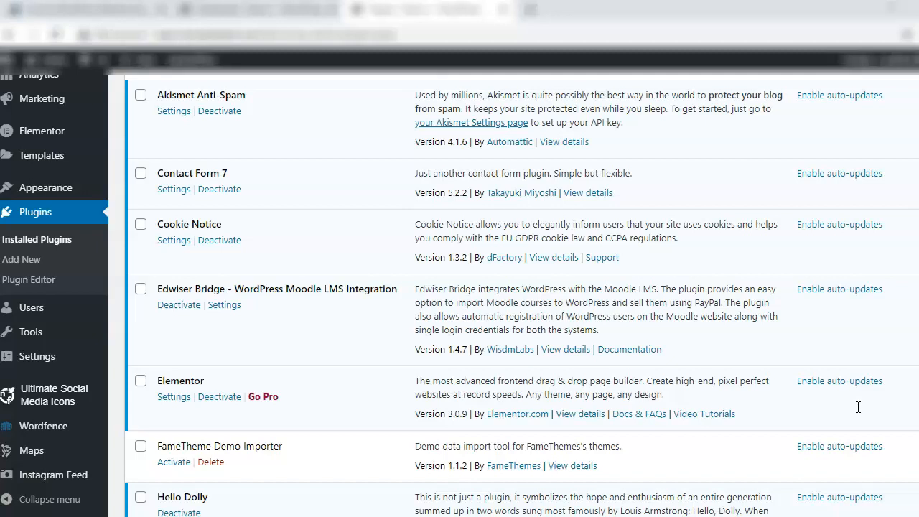
{"action": "scroll", "coordinate": [858, 407], "scroll_direction": "down", "scroll_amount": 5}
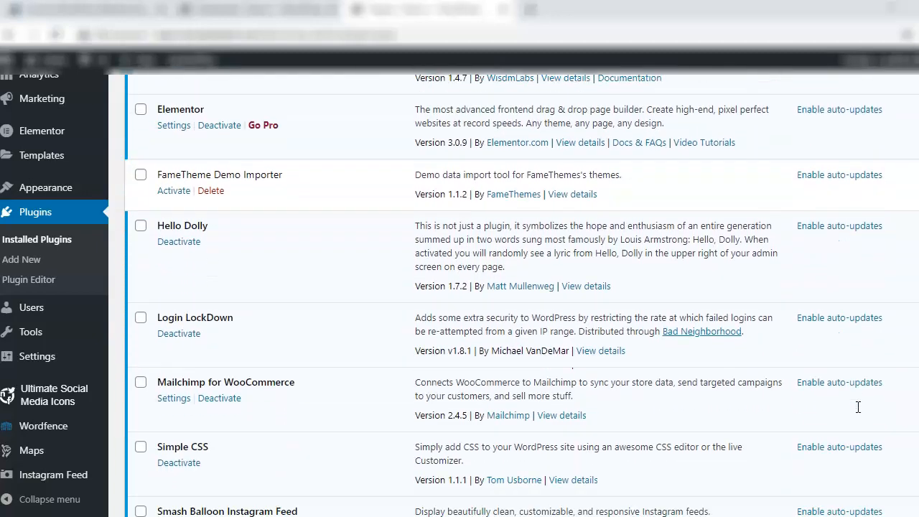
{"action": "scroll", "coordinate": [858, 407], "scroll_direction": "down", "scroll_amount": 1}
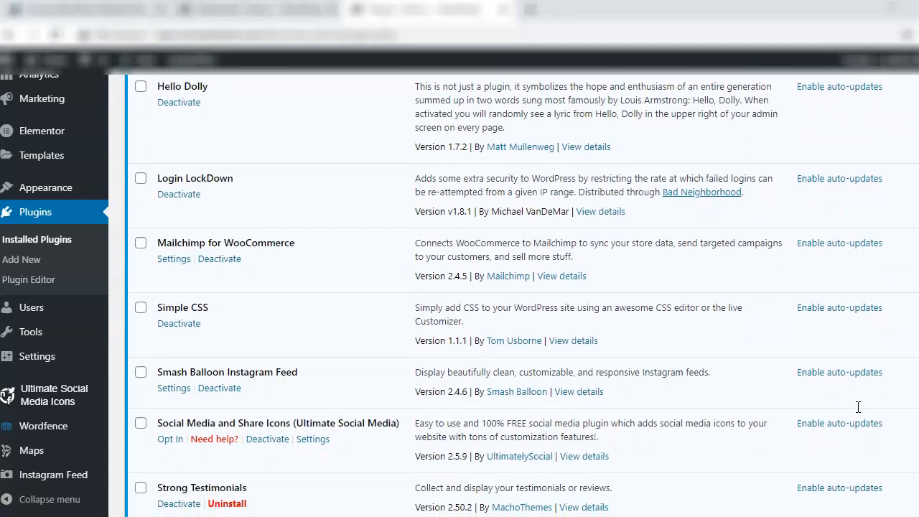
{"action": "scroll", "coordinate": [859, 408], "scroll_direction": "down", "scroll_amount": 1}
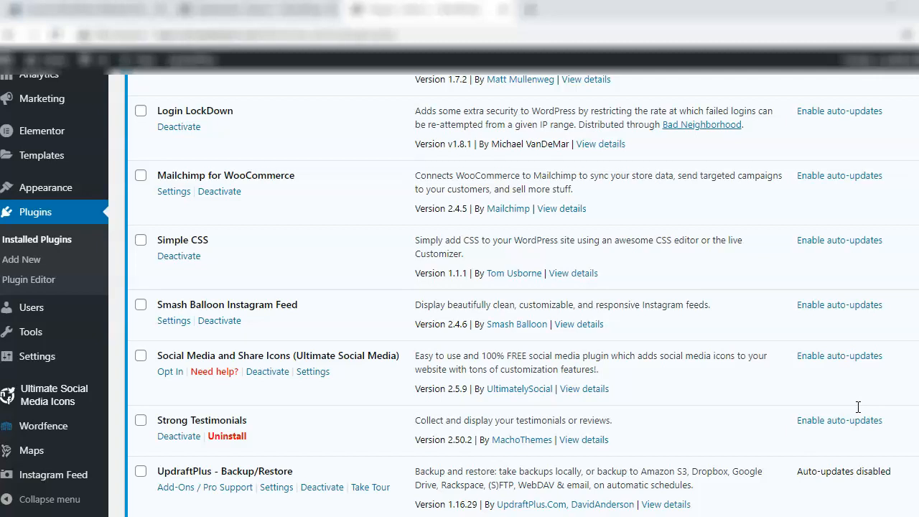
{"action": "scroll", "coordinate": [859, 407], "scroll_direction": "down", "scroll_amount": 6}
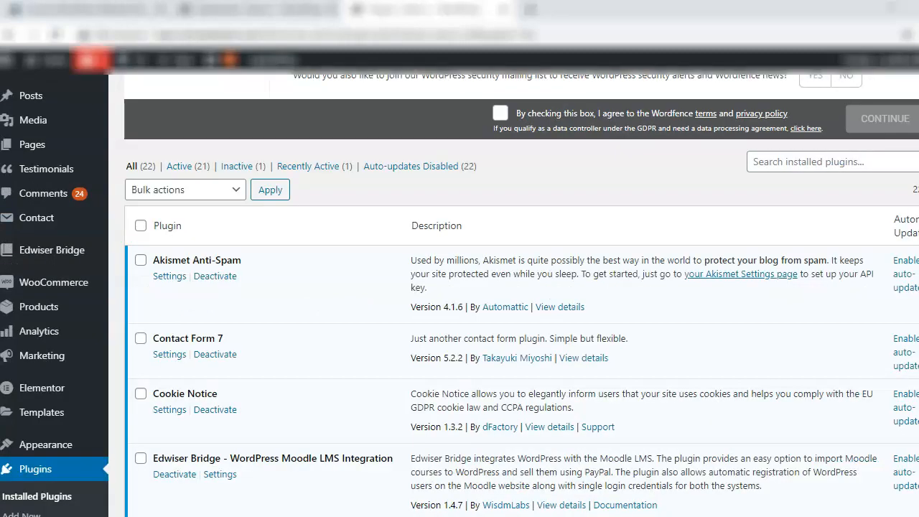
{"action": "scroll", "coordinate": [521, 296], "scroll_direction": "up", "scroll_amount": 2}
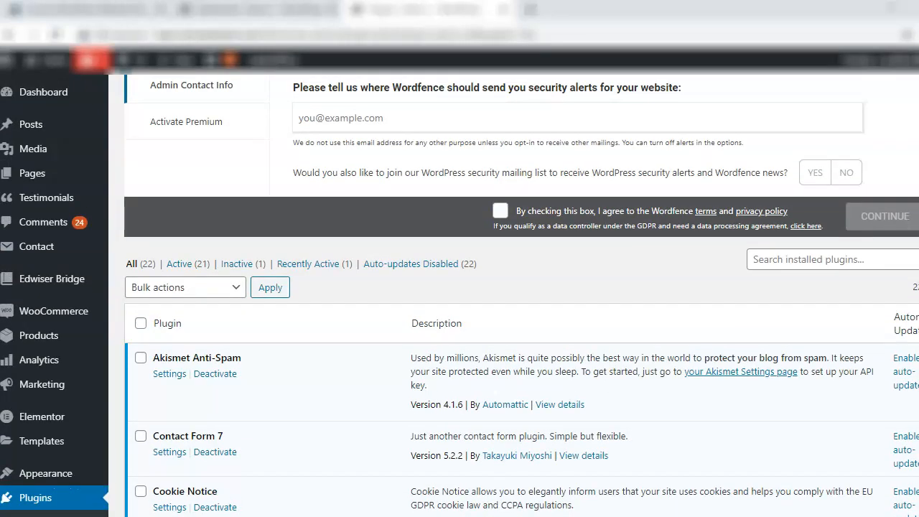
{"action": "scroll", "coordinate": [521, 296], "scroll_direction": "down", "scroll_amount": 2}
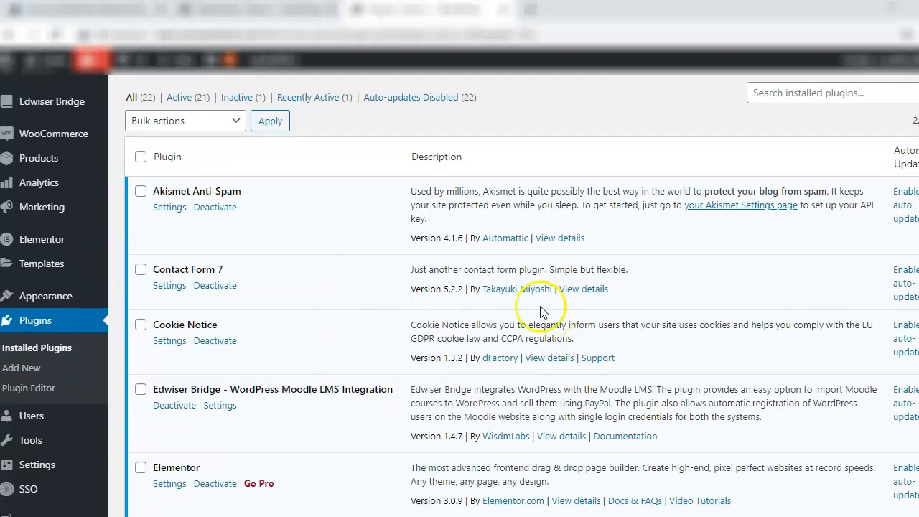